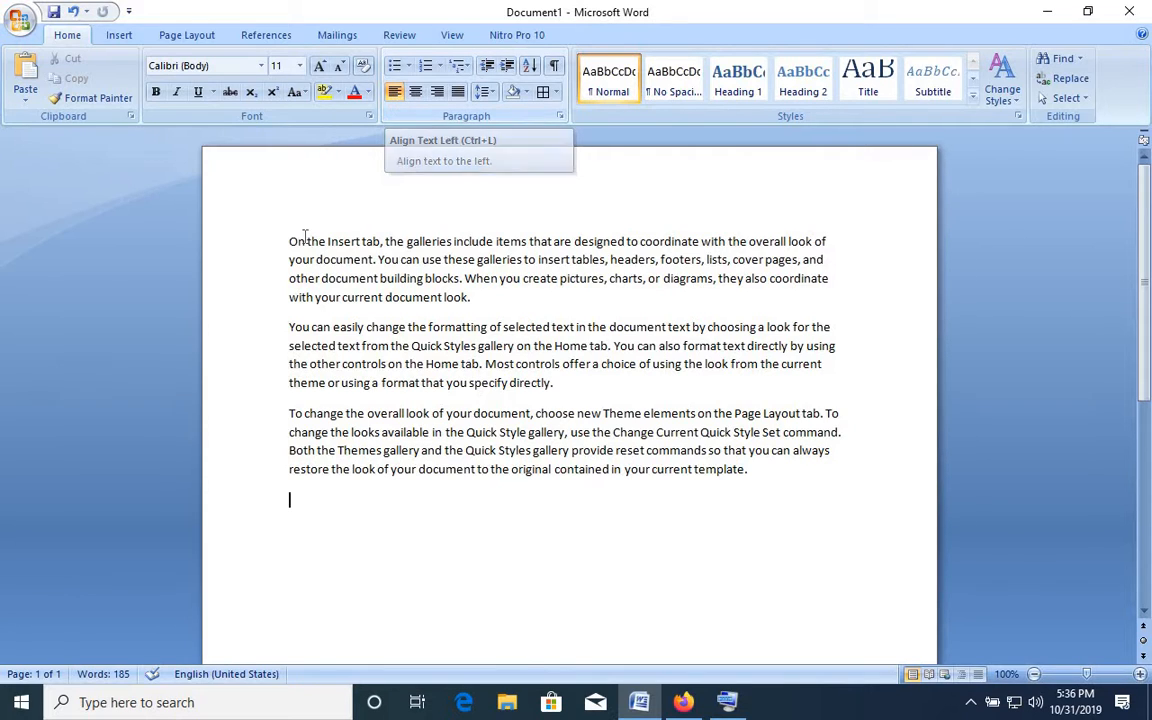
Apply right, centre, left and justified alignment to the first paragraph, one after another
double_click(252, 268)
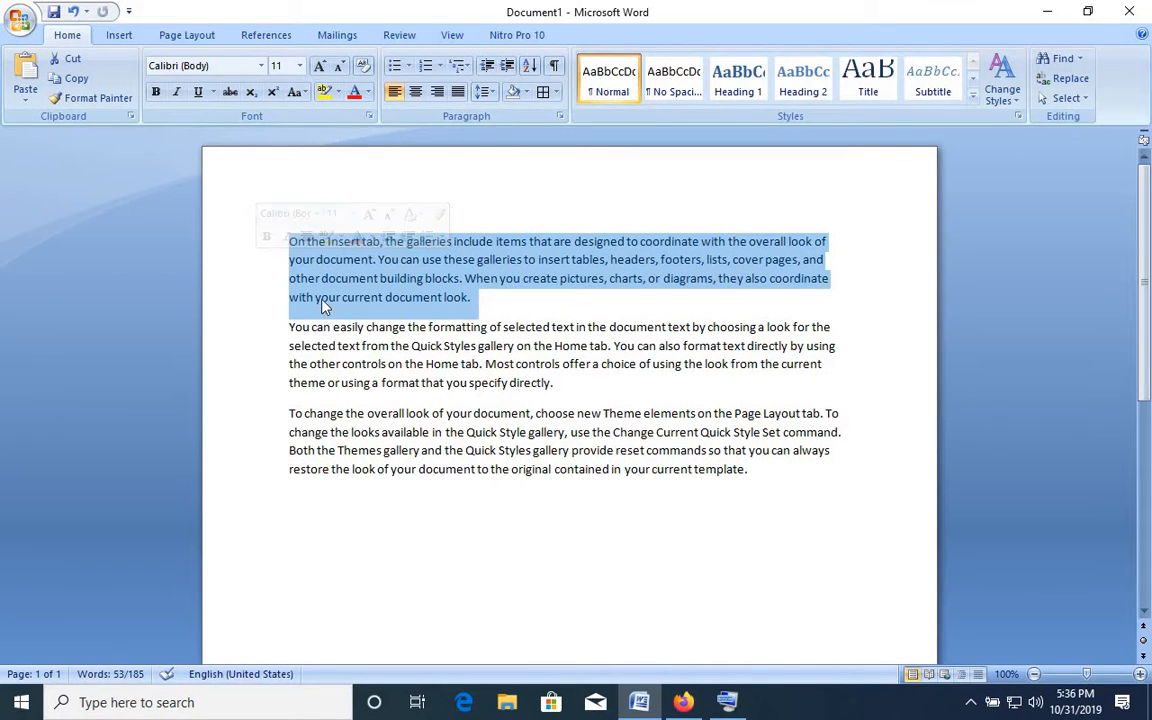
click(437, 93)
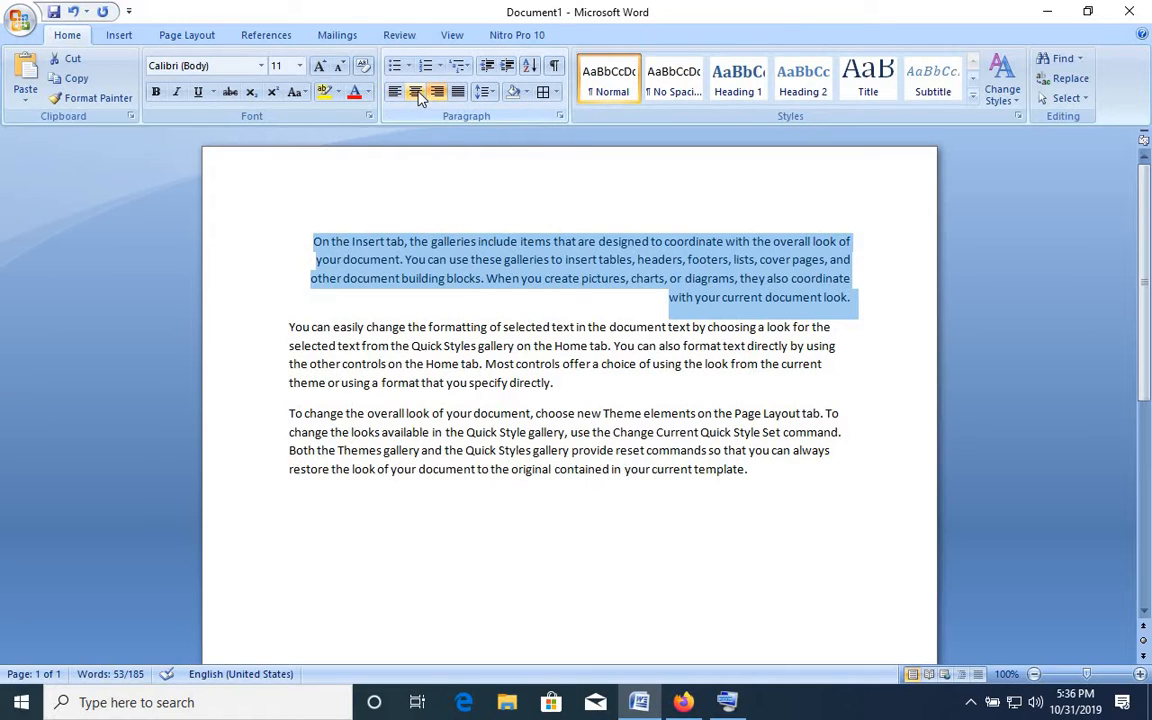
click(415, 92)
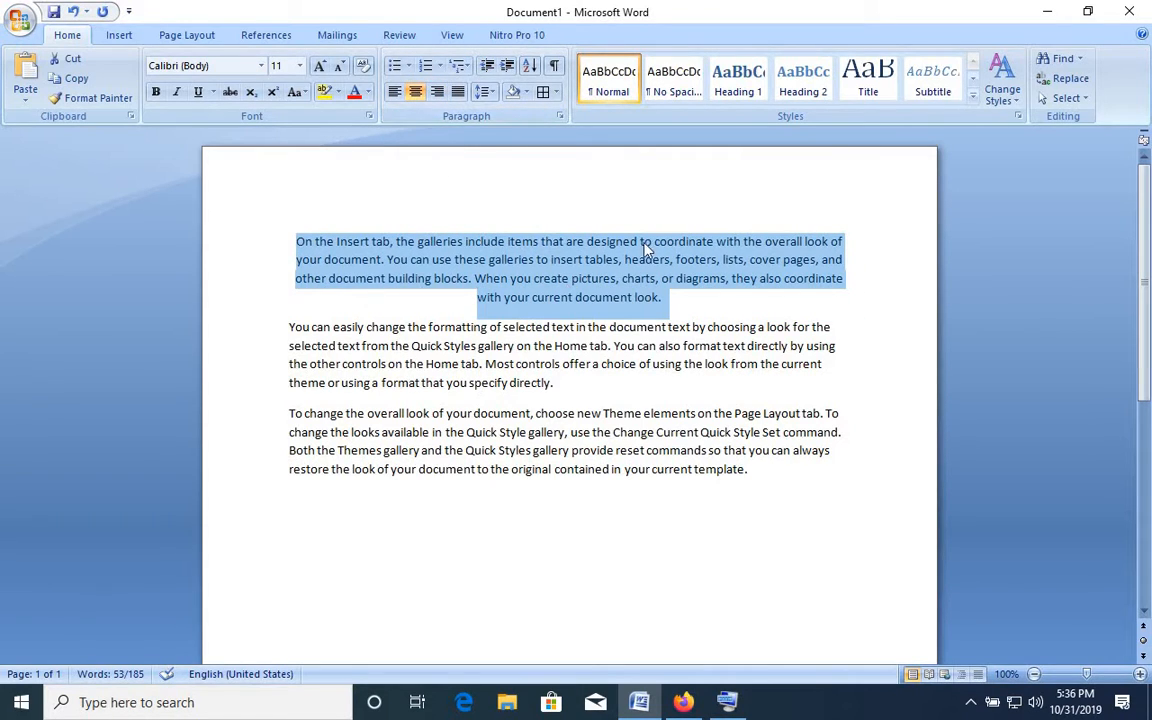
click(394, 93)
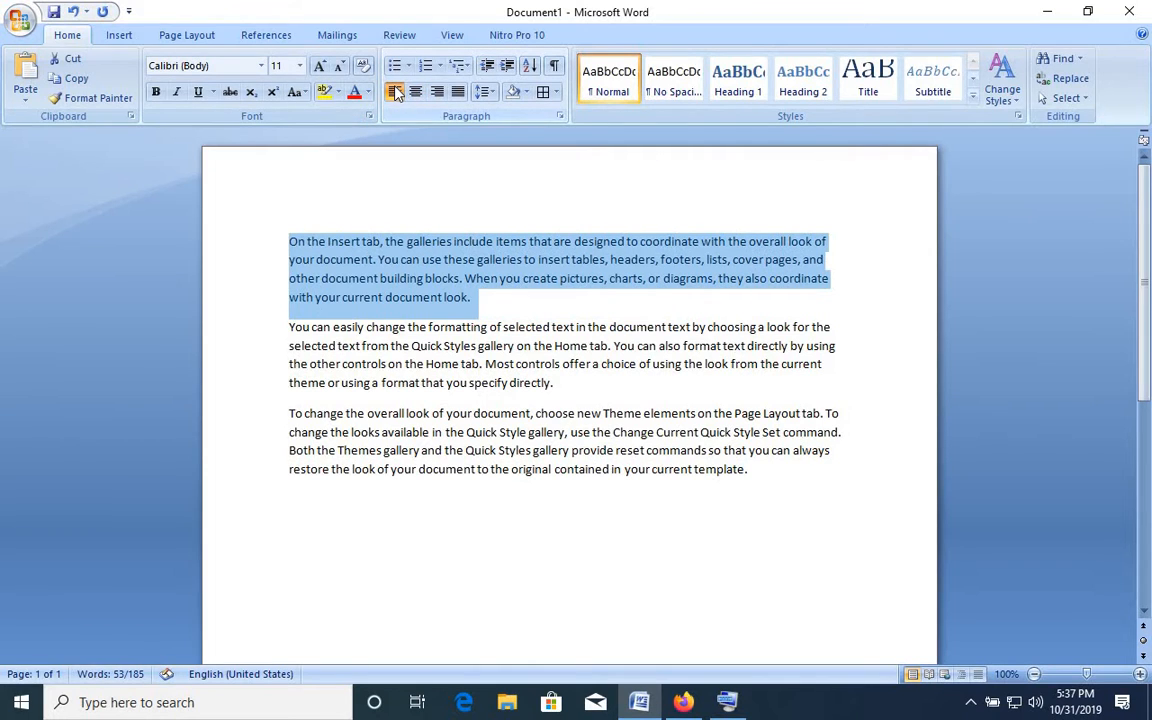
click(458, 93)
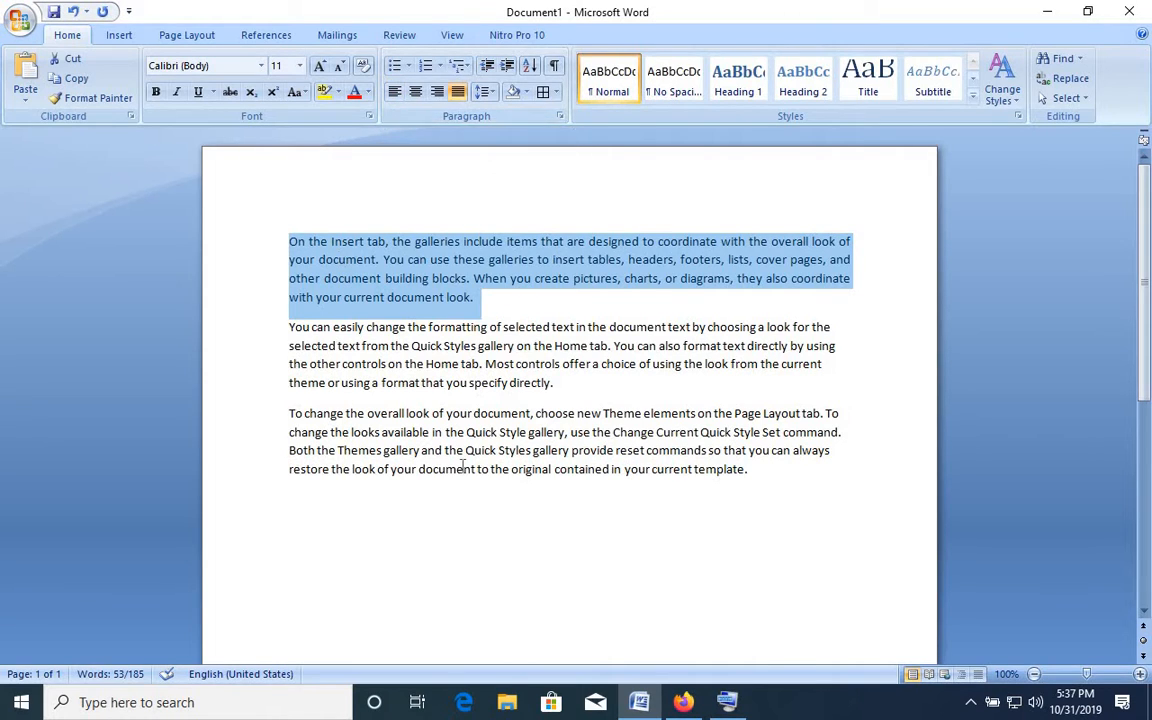
Cycle the first paragraph through left, right, centre and justified alignment, ending with justified
key(ctrl+l)
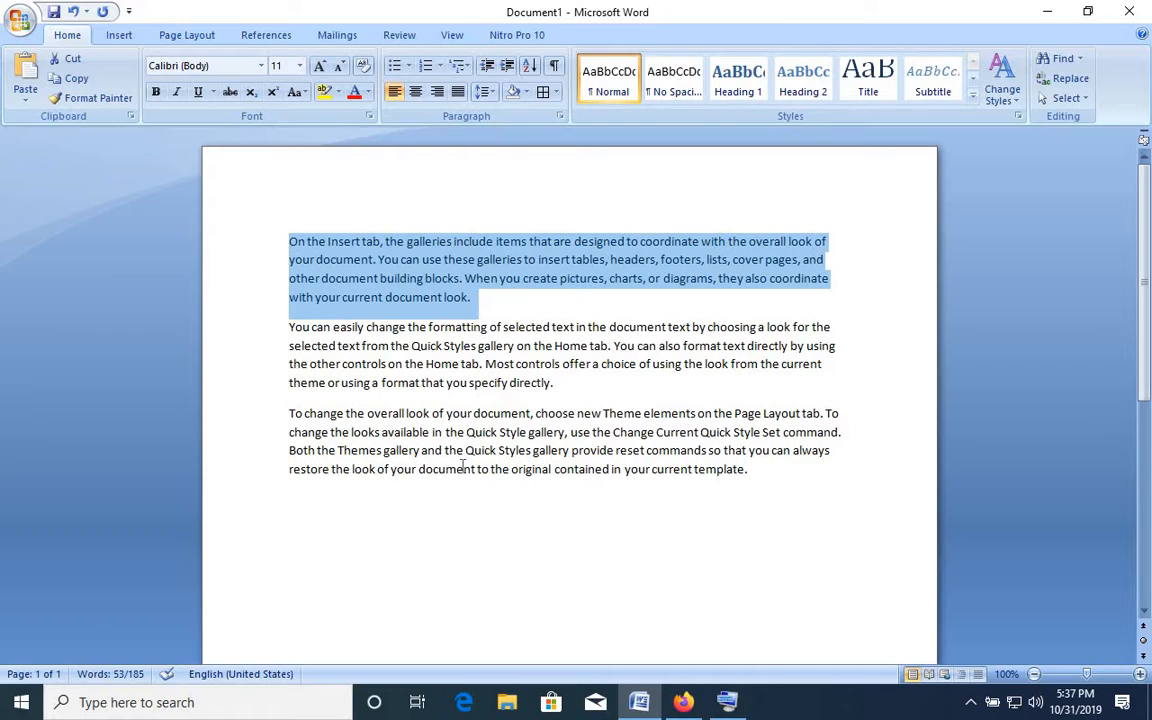
key(ctrl+r)
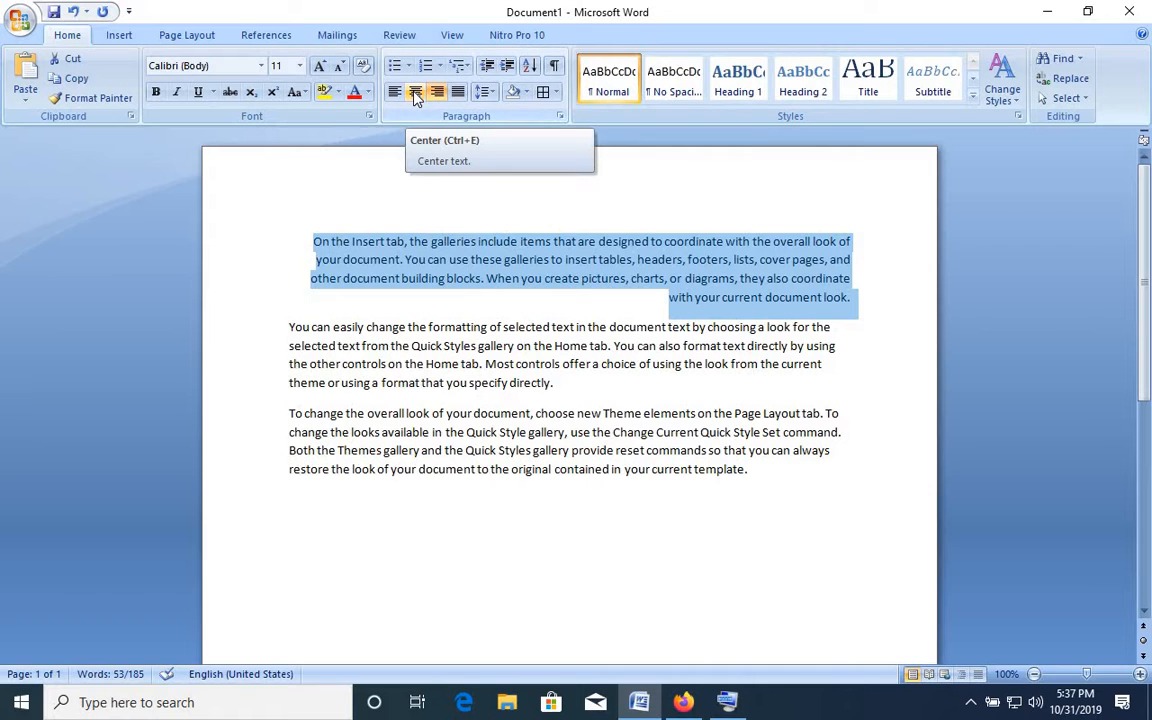
key(ctrl+e)
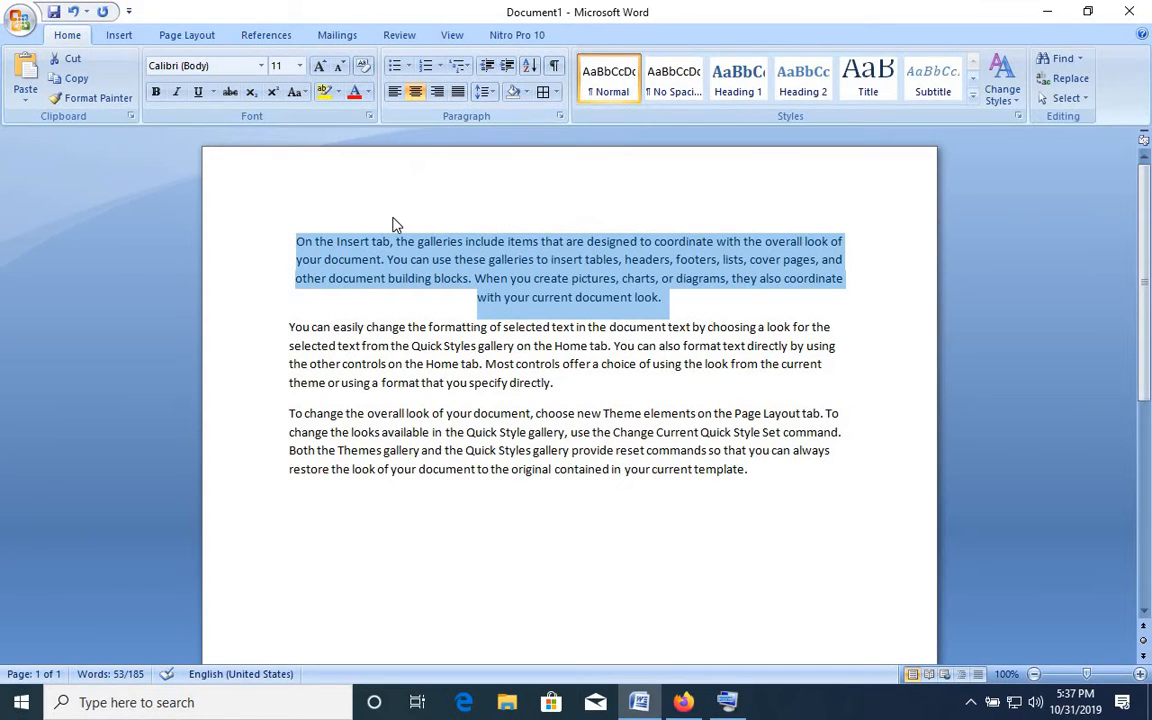
key(ctrl+j)
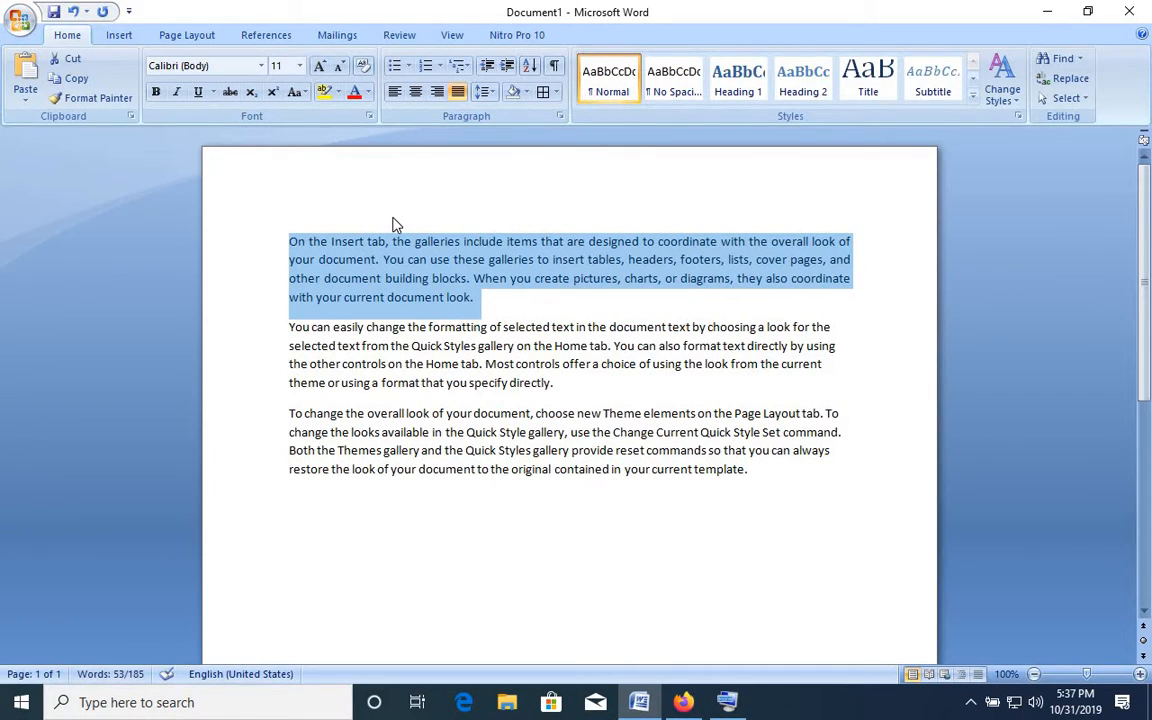
Repeat the left, right, centre and justified alignments on the first paragraph, then return it to left alignment
key(ctrl+l)
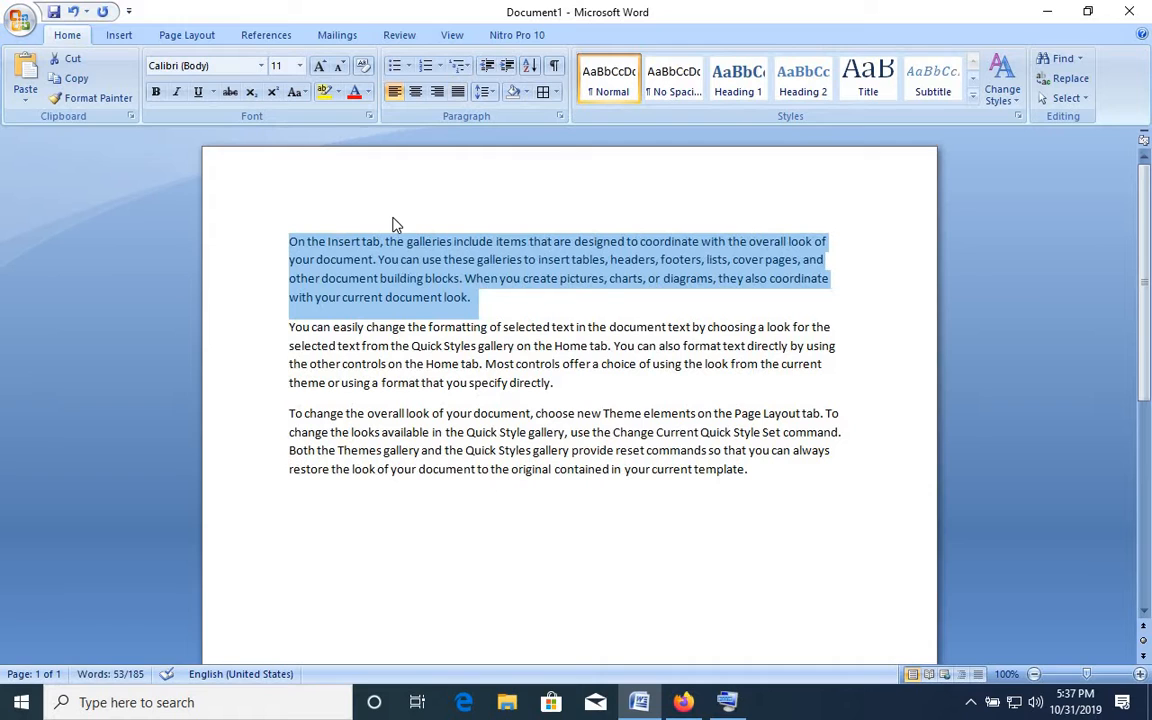
key(ctrl+r)
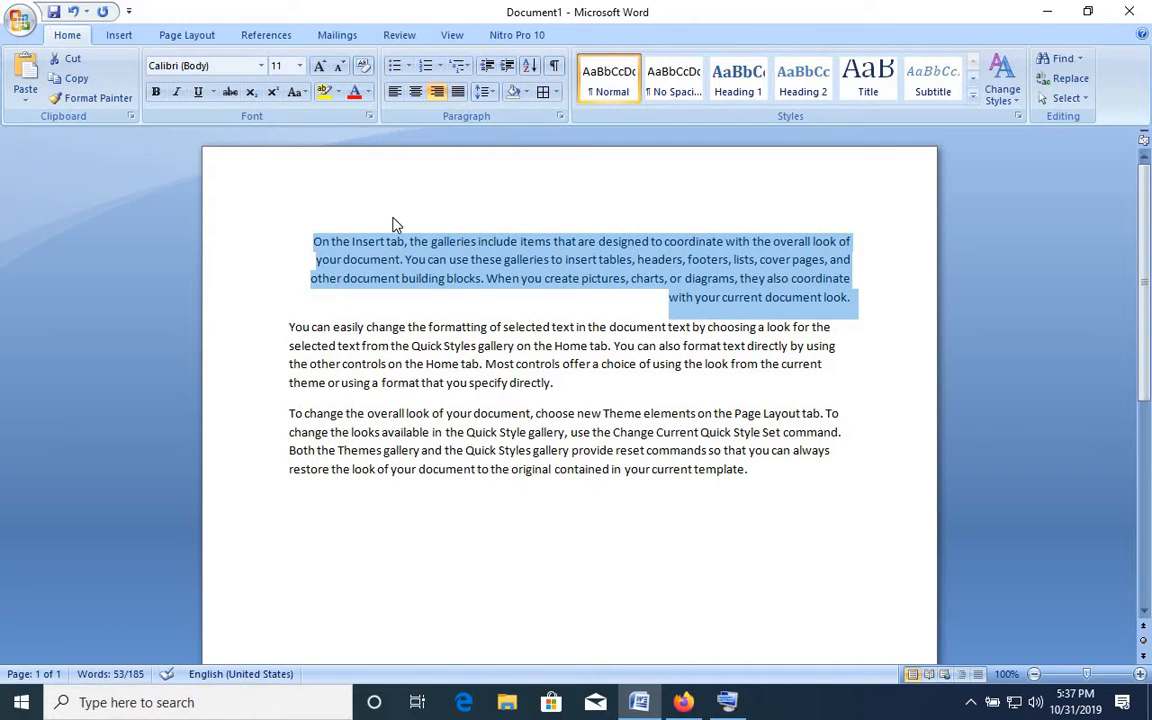
key(ctrl+e)
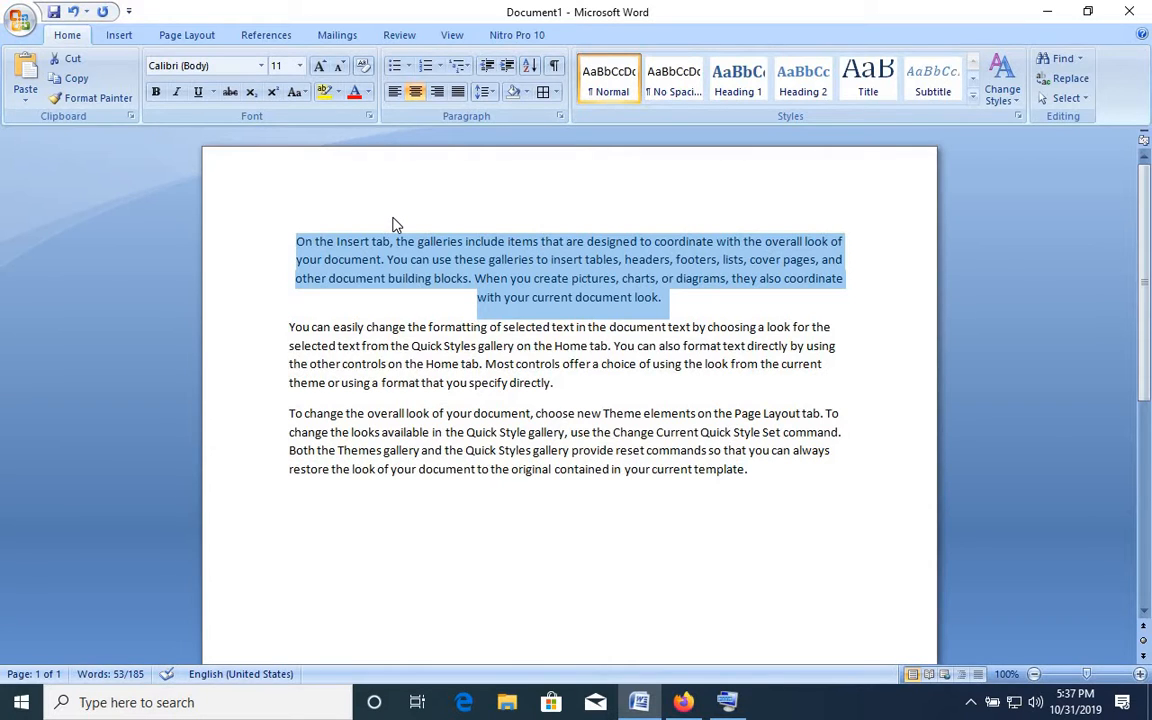
key(ctrl+j)
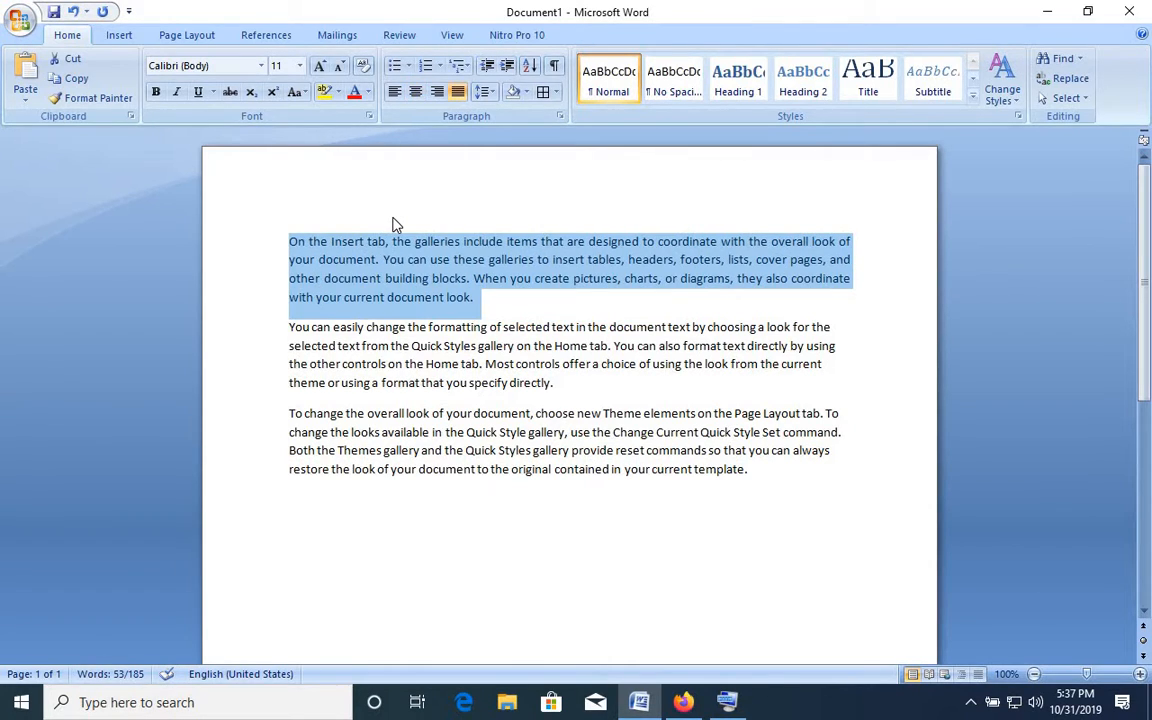
click(394, 91)
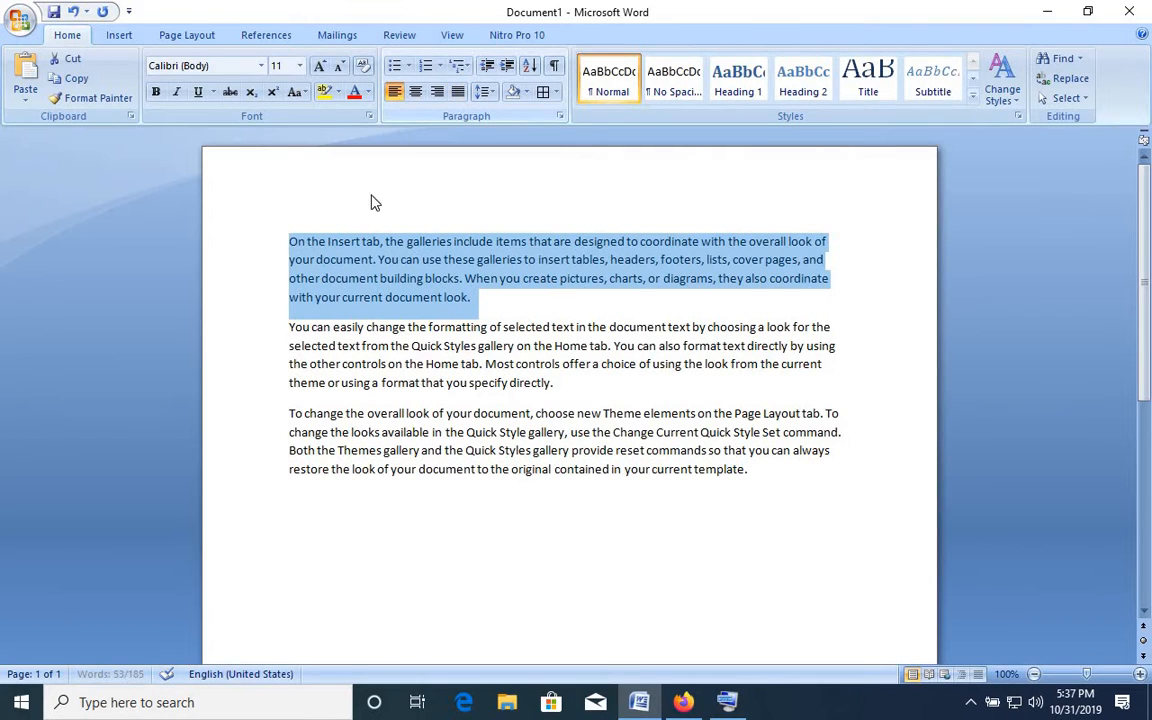
Set the first paragraph's line spacing to 2.0 and highlight its first two lines to inspect the gap
click(492, 92)
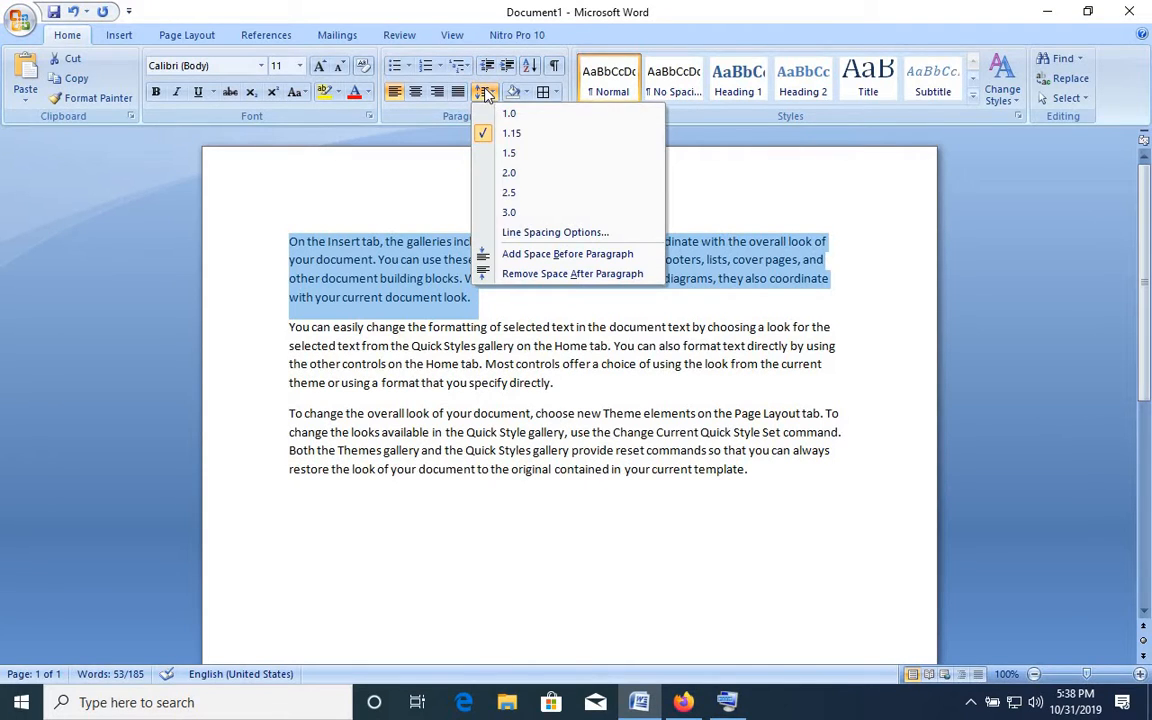
click(515, 173)
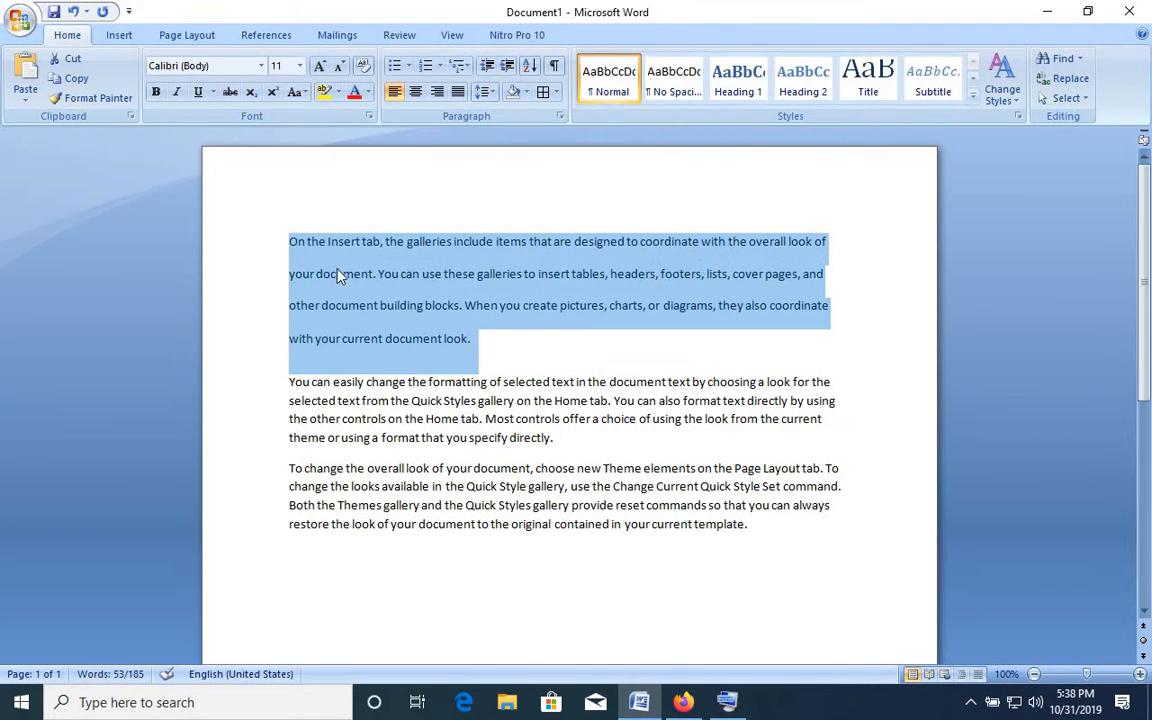
click(302, 241)
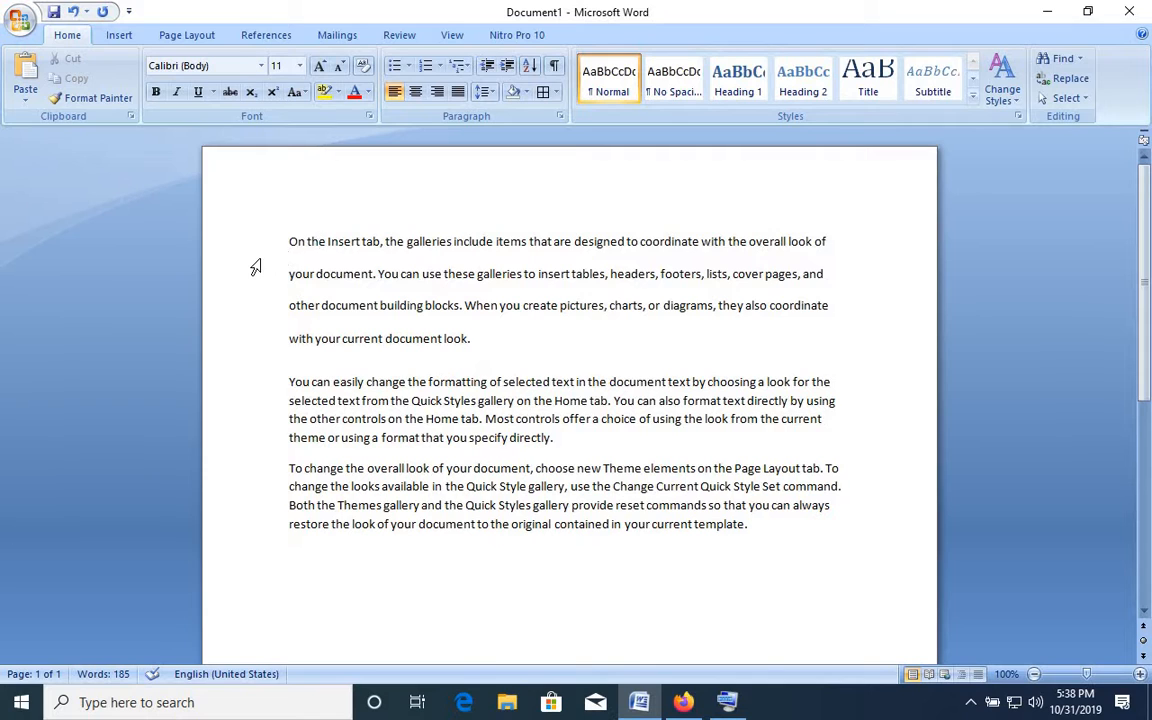
drag(255, 267, 255, 283)
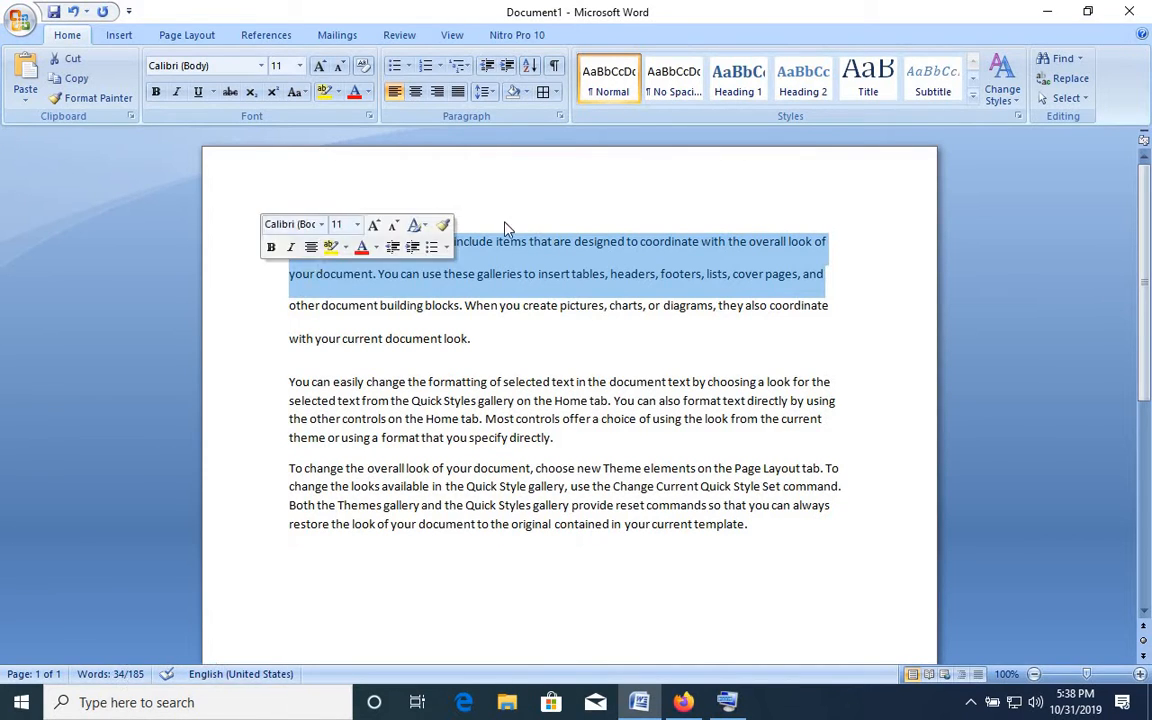
click(495, 248)
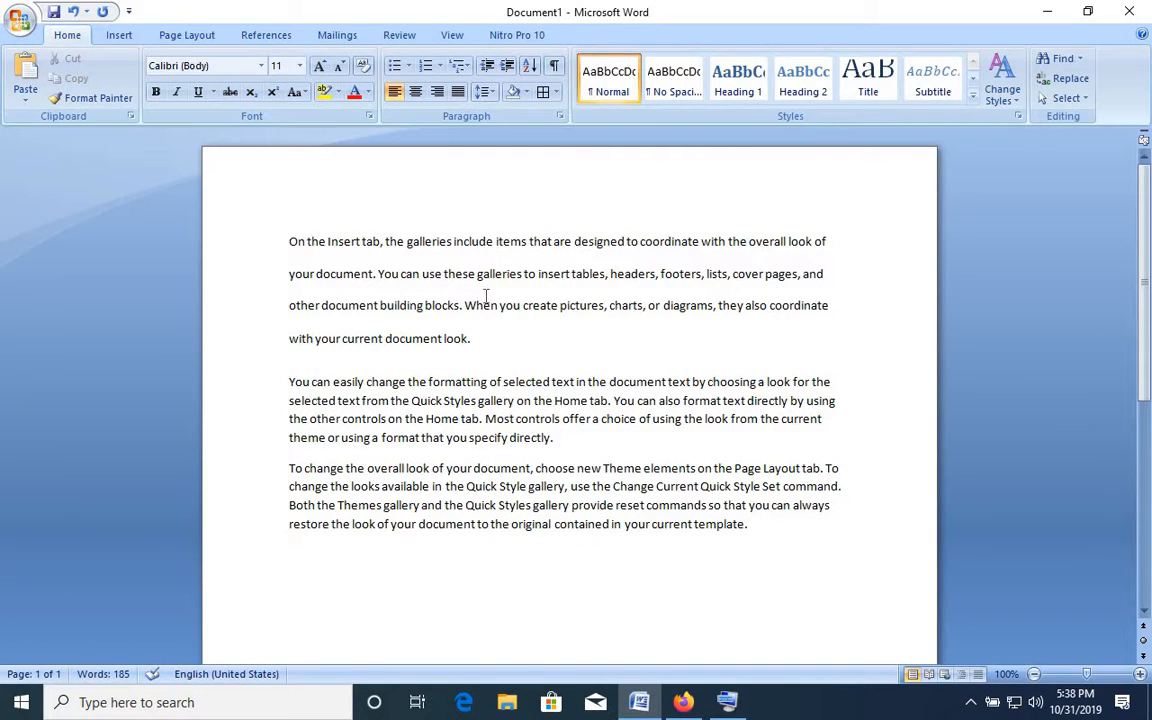
Set the first paragraph's line spacing to 1.0
click(488, 93)
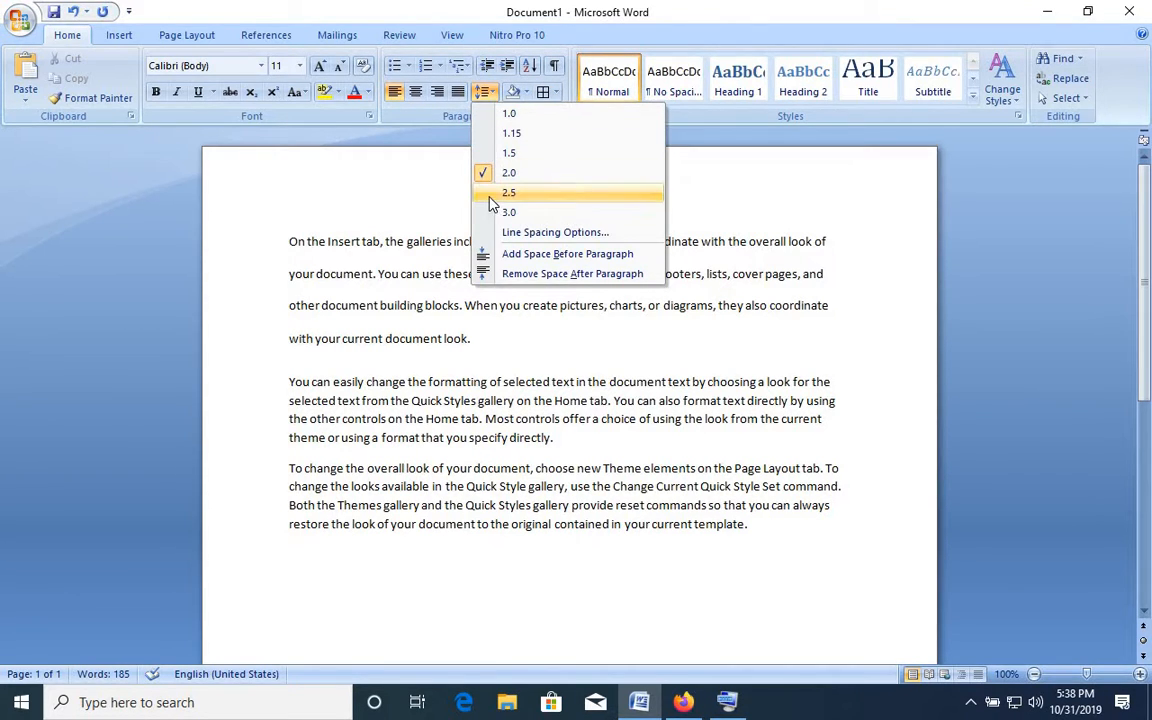
click(500, 117)
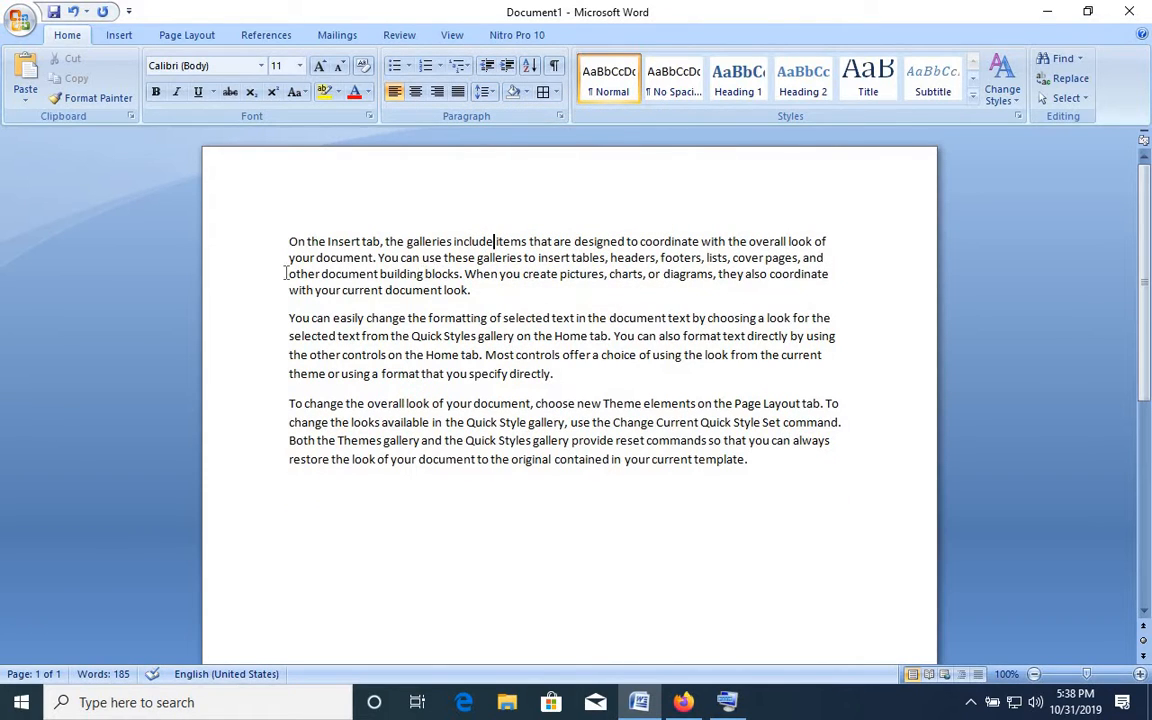
click(490, 92)
click(495, 93)
Shade the background of the whole first paragraph with the standard light blue colour
drag(286, 240, 476, 291)
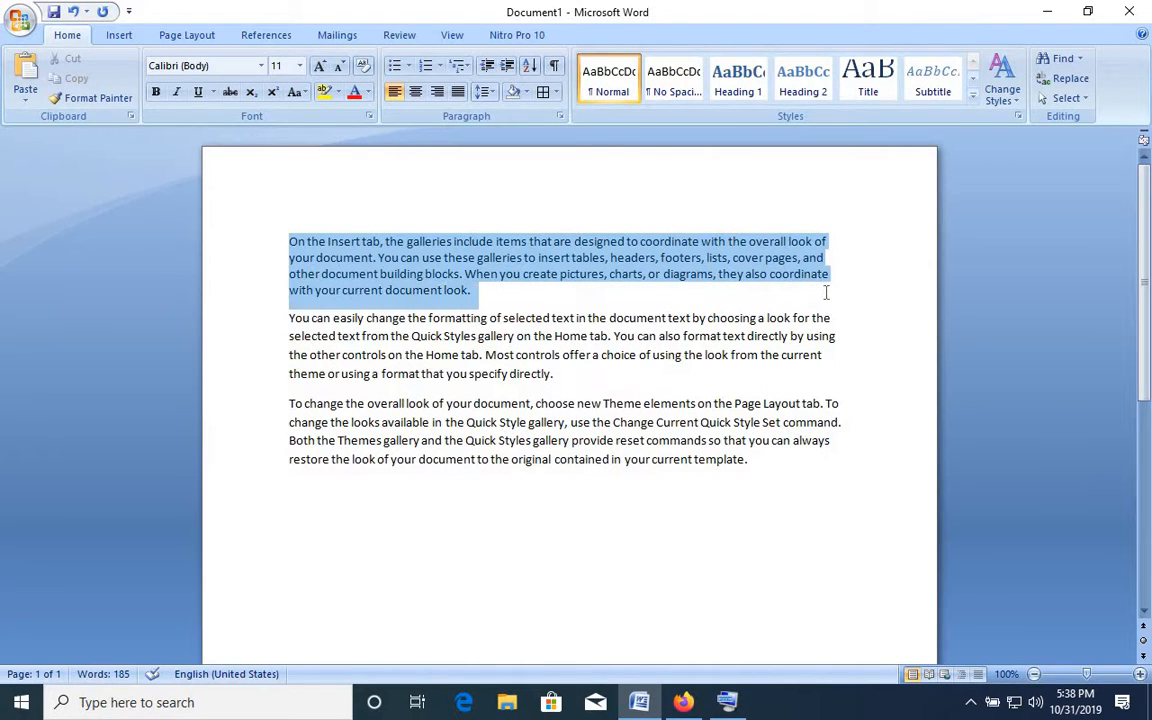
click(525, 92)
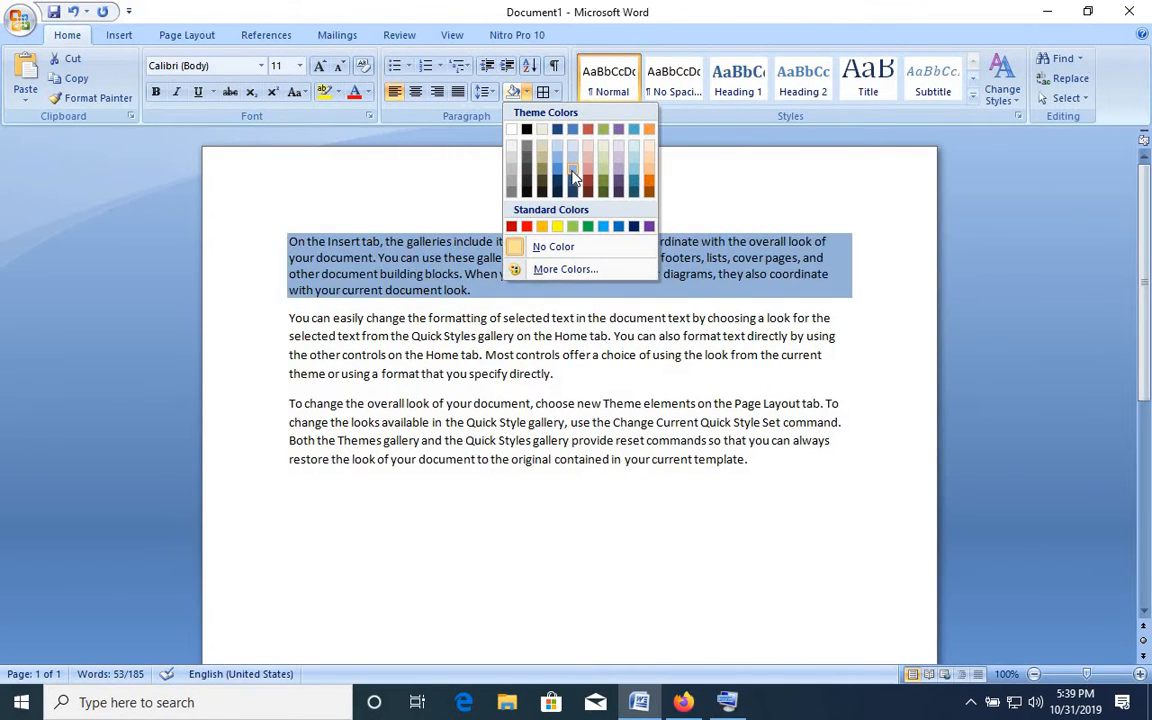
click(603, 230)
click(555, 353)
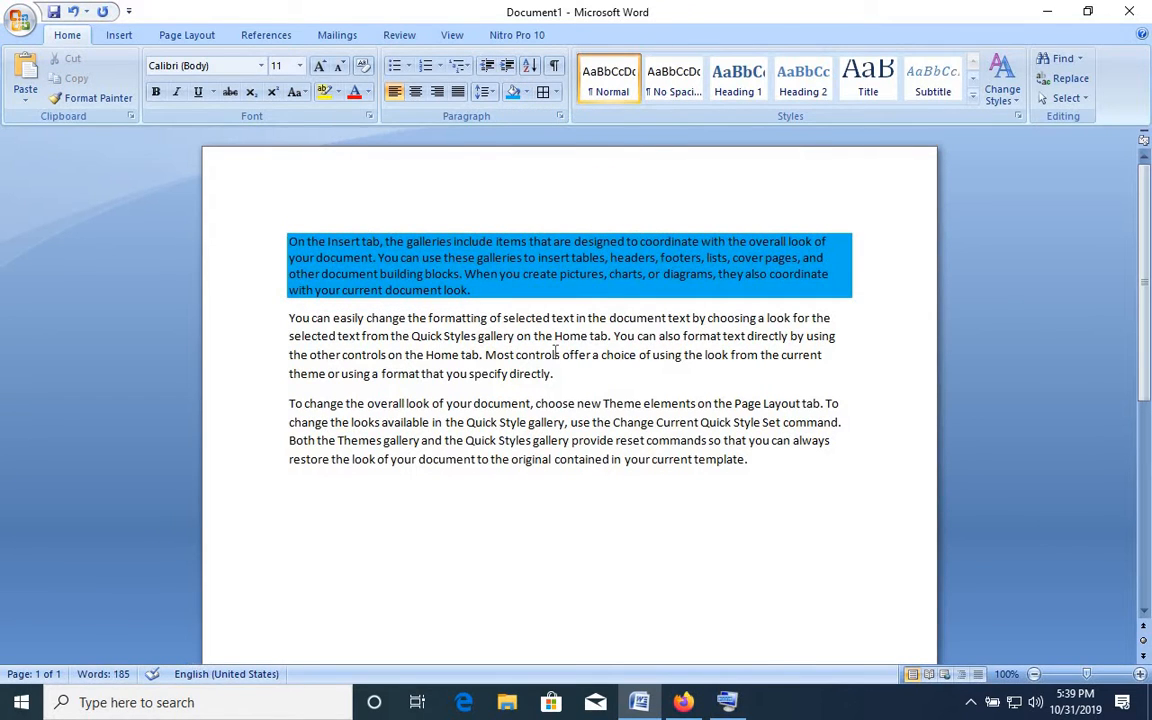
Shade the background of the third paragraph with the darker orange theme colour
double_click(244, 424)
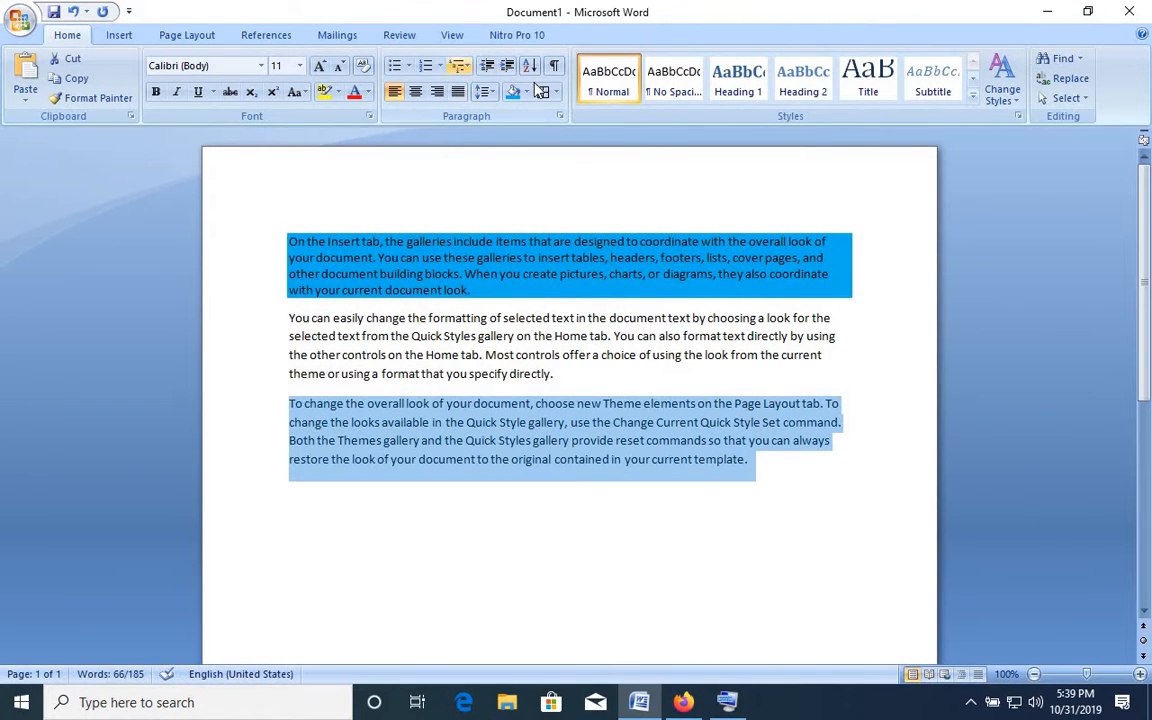
click(526, 91)
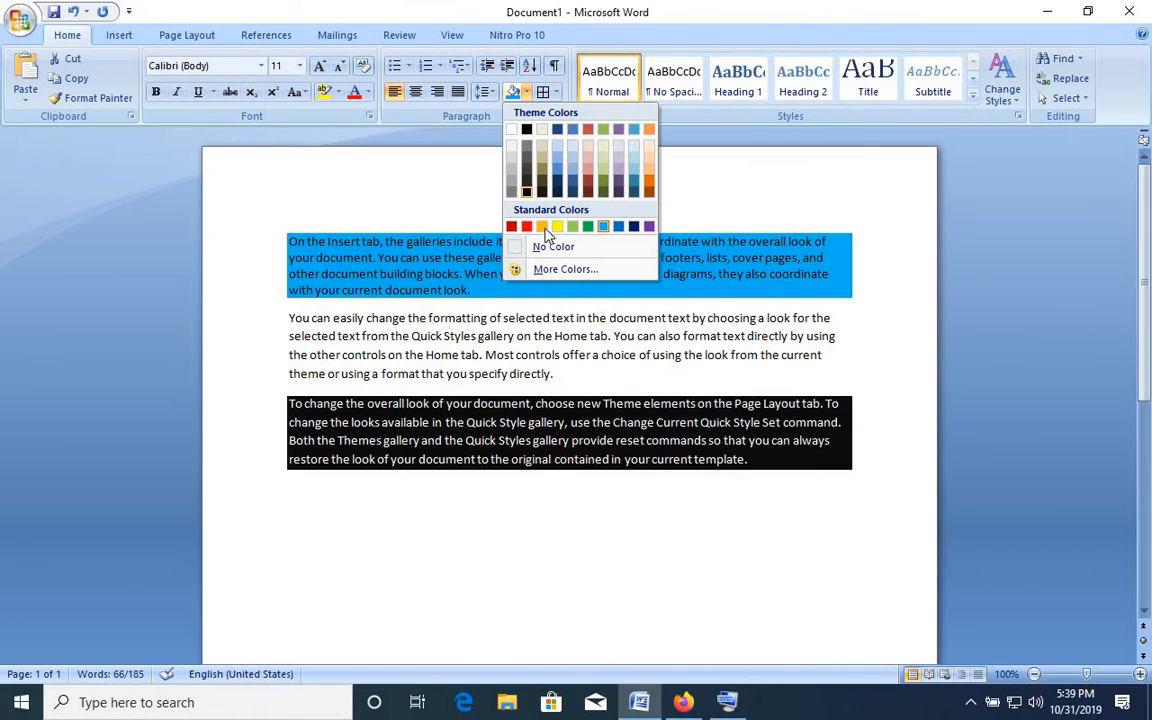
click(649, 182)
click(604, 530)
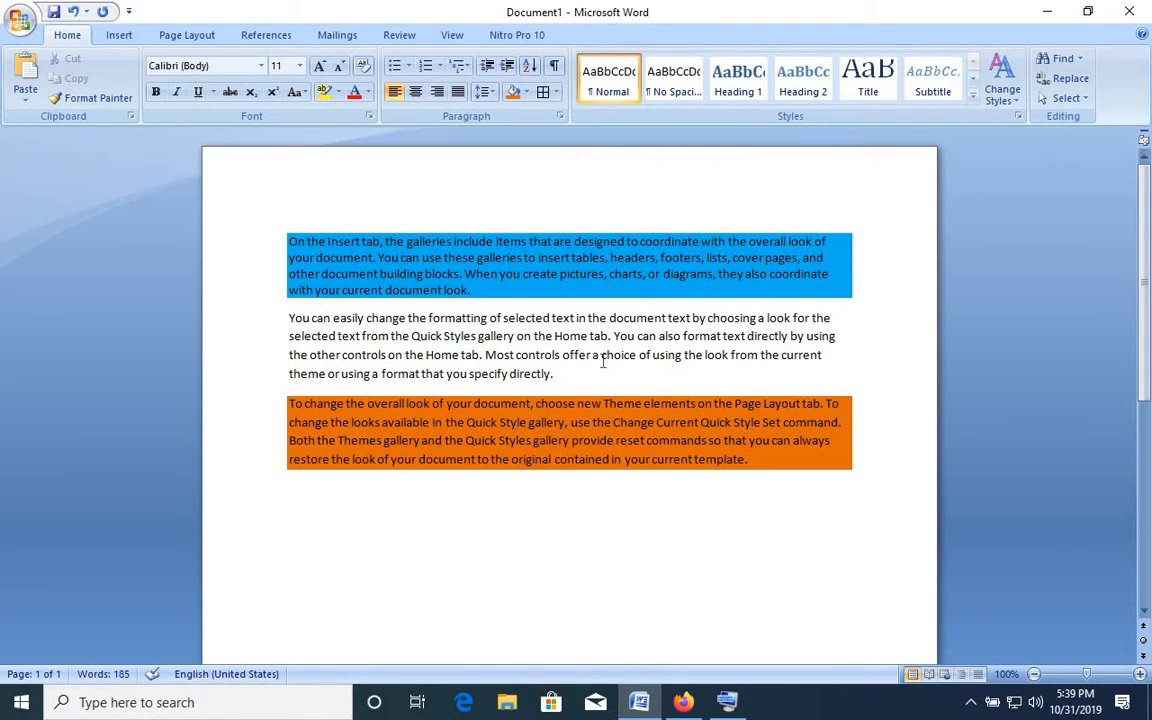
Add a right border to the whole first paragraph and deselect it
click(558, 93)
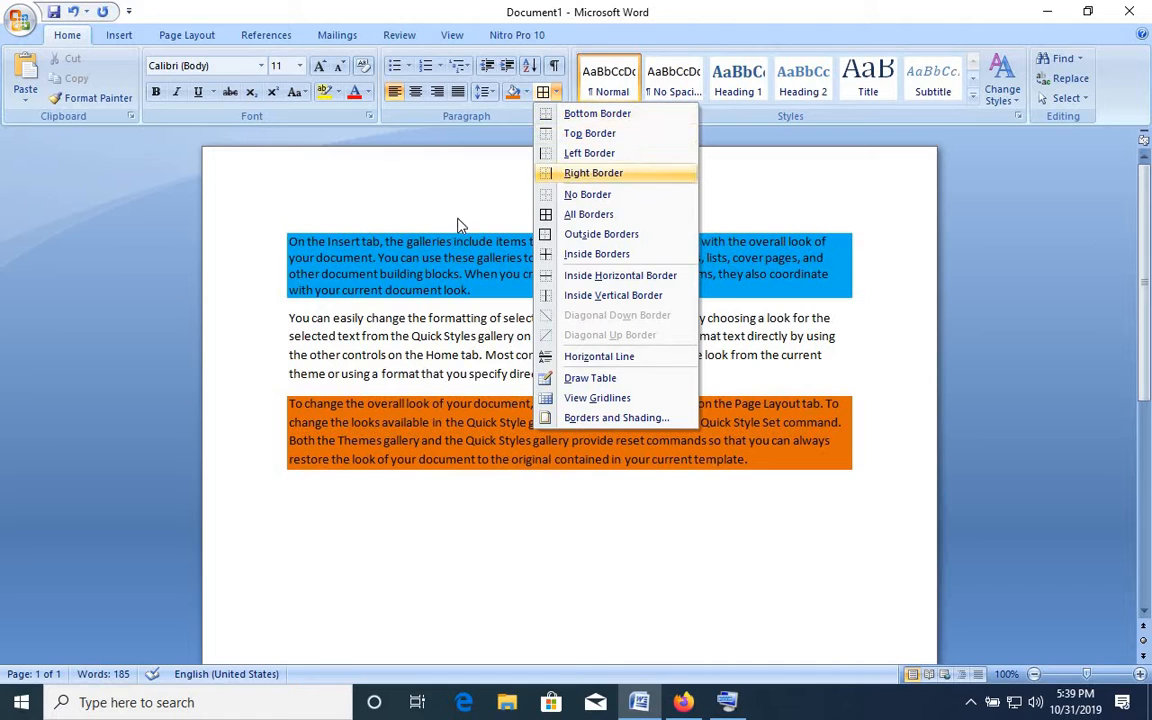
click(263, 275)
click(263, 275)
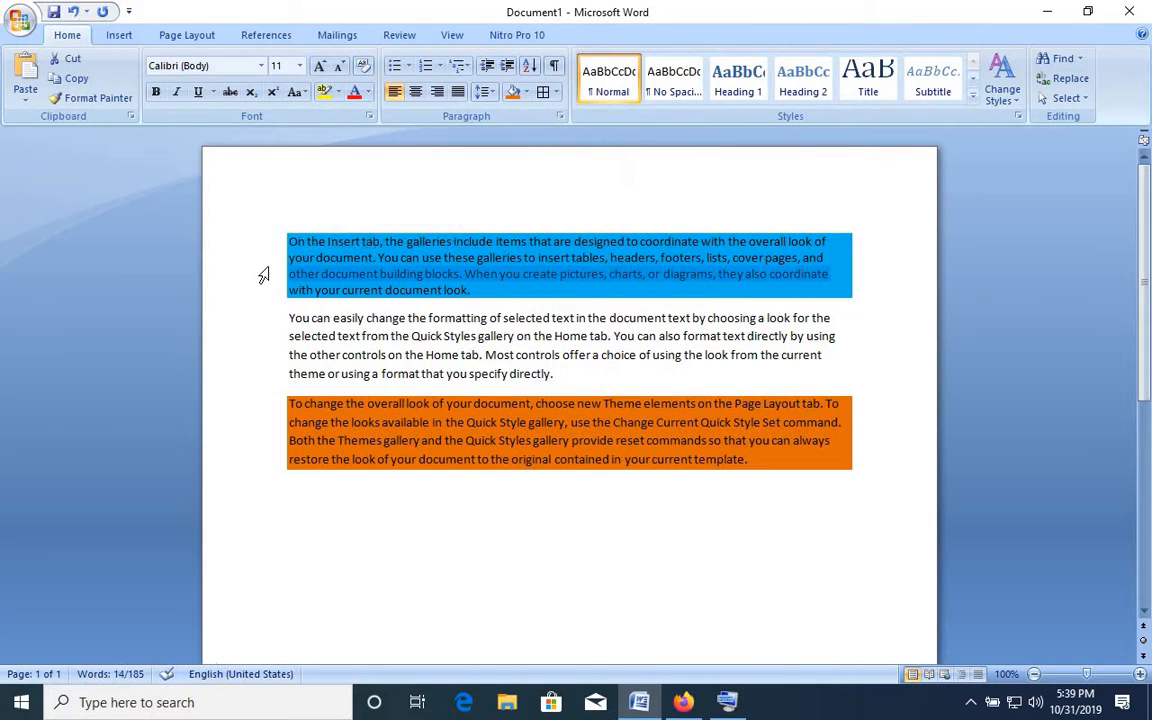
double_click(263, 275)
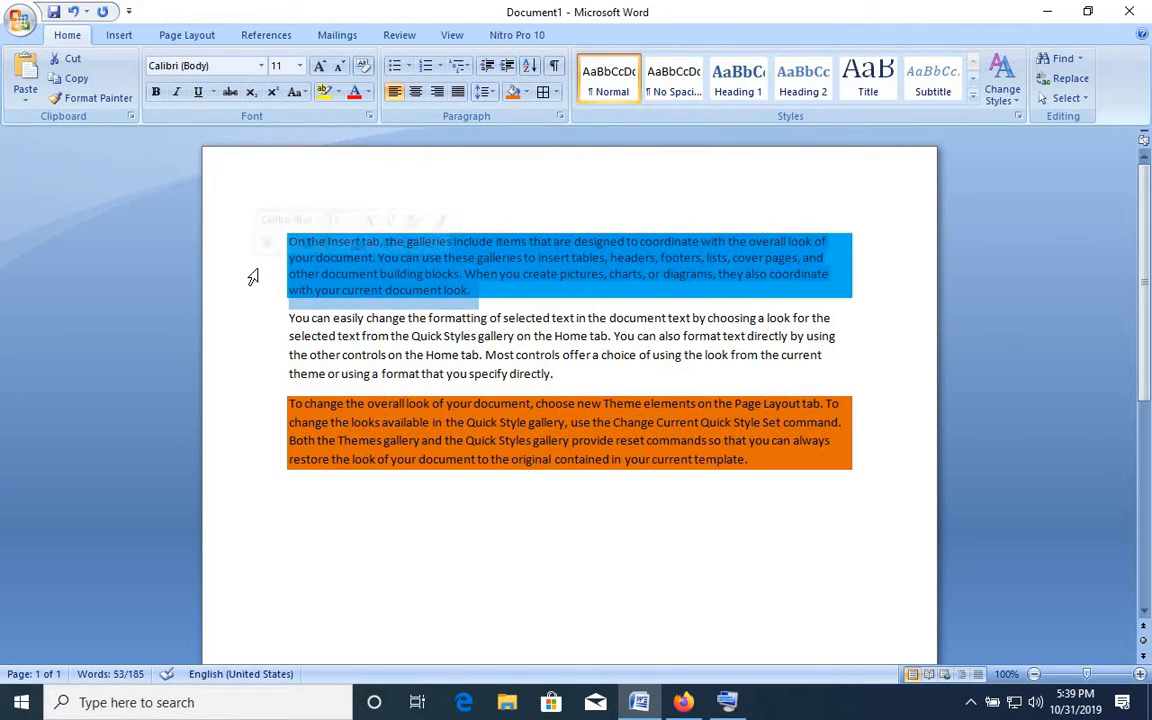
click(557, 93)
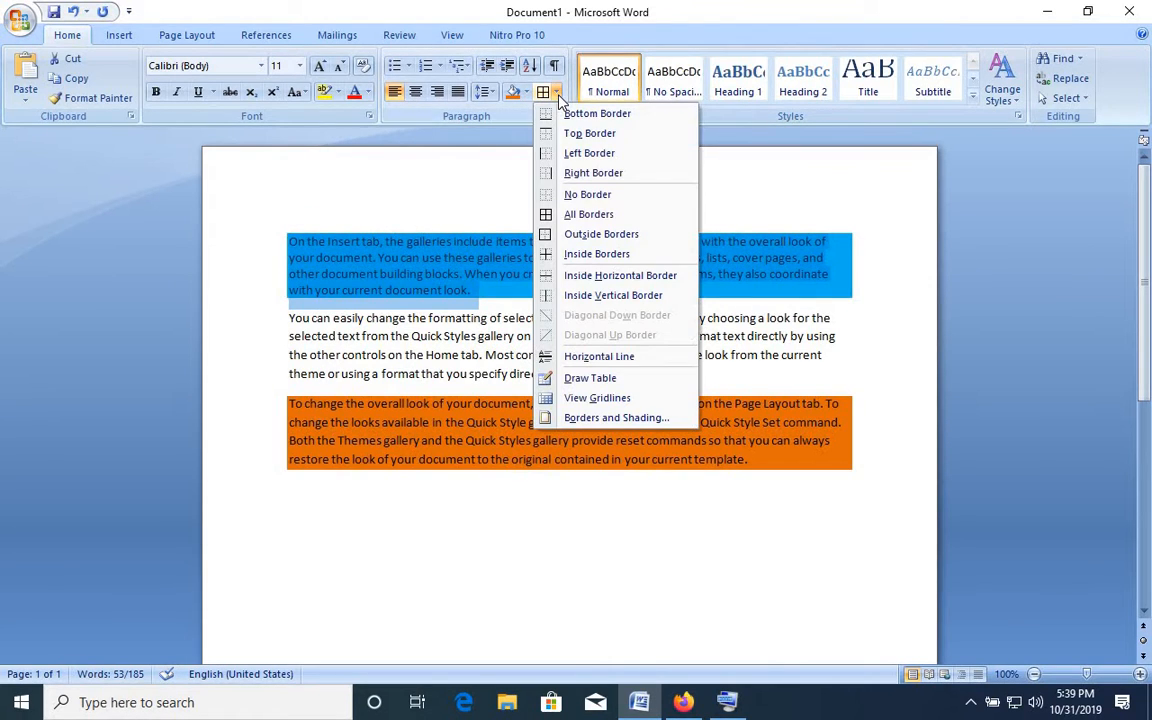
click(604, 174)
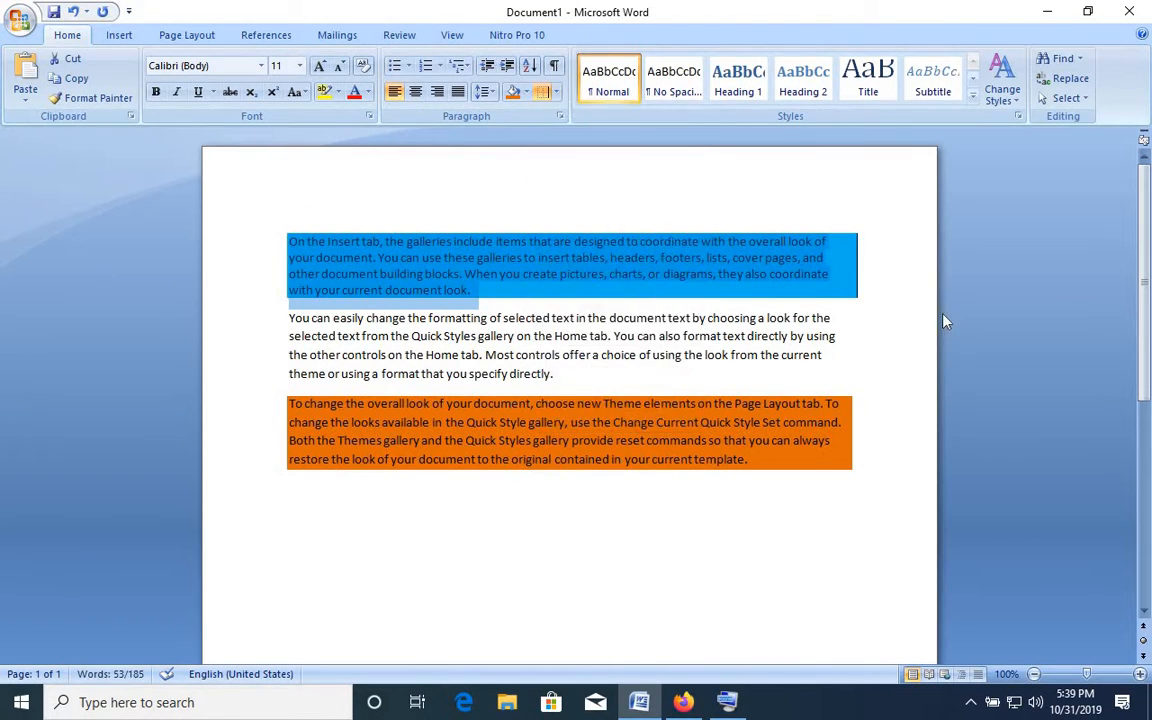
click(848, 282)
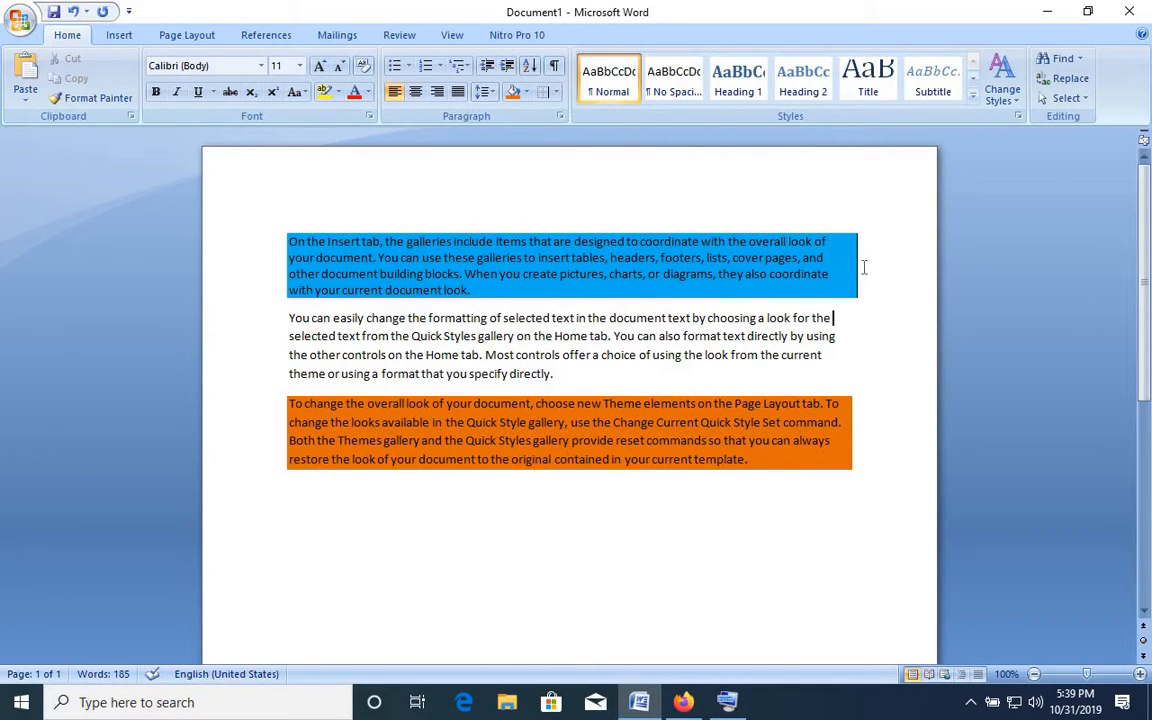
Remove the background shading from the whole first paragraph
double_click(250, 262)
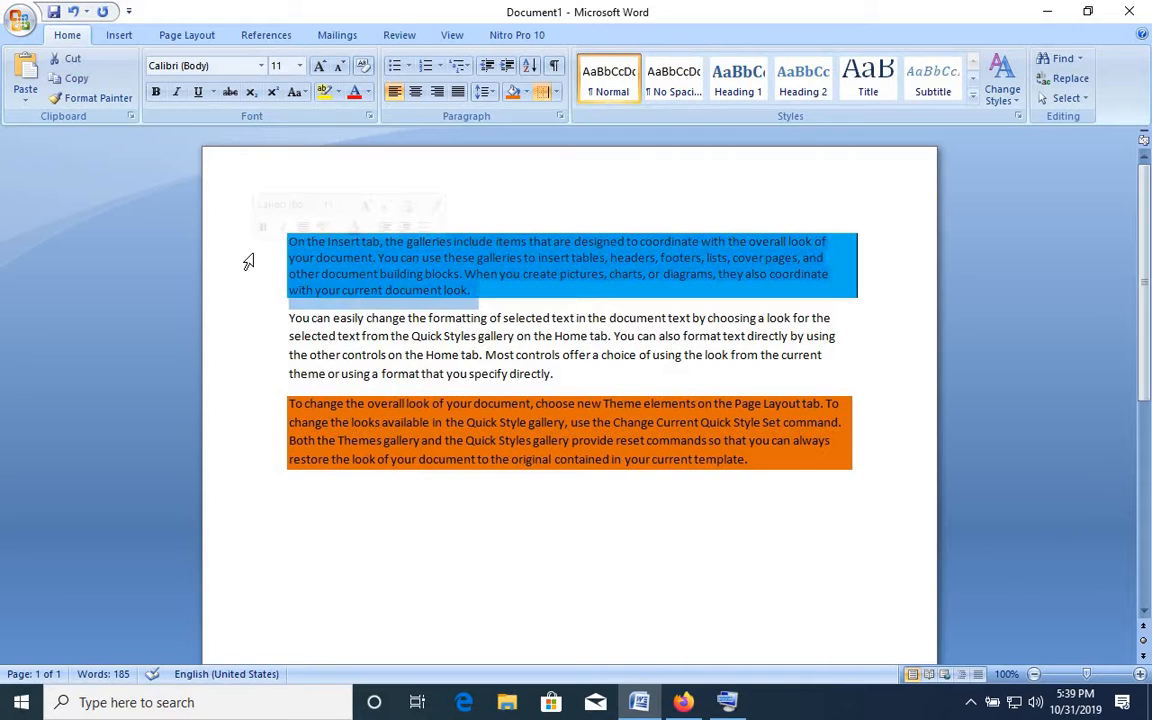
click(529, 94)
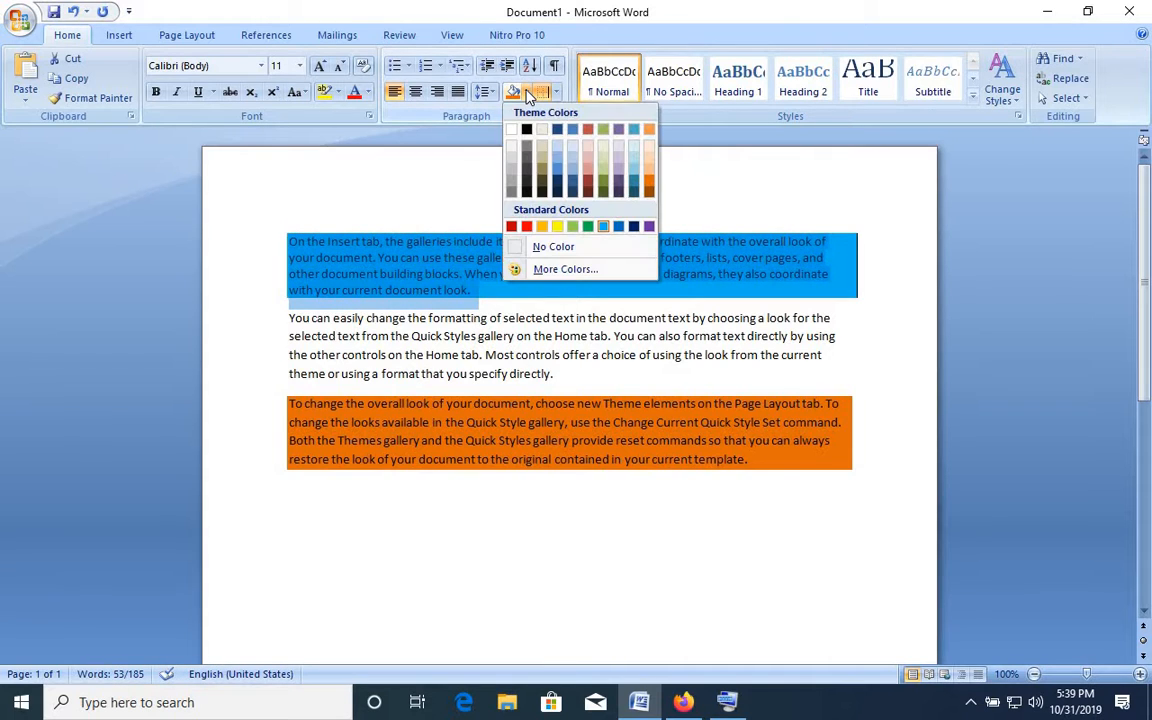
click(548, 250)
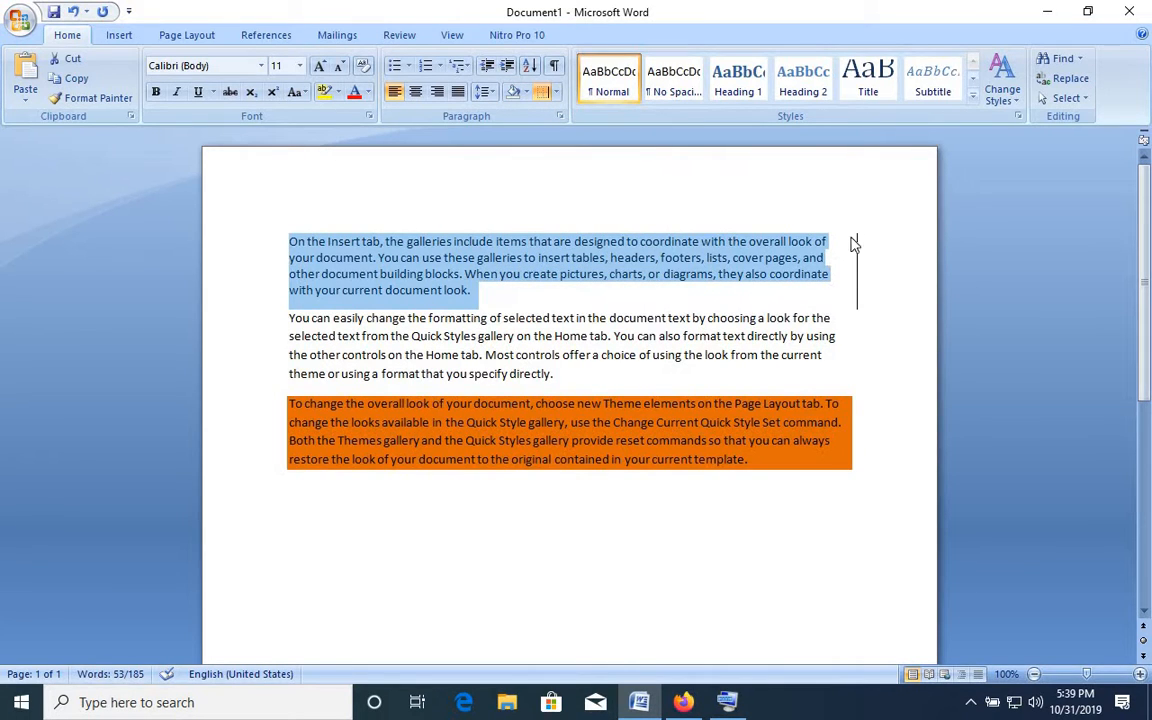
Add a left border and a top border to the first paragraph and deselect it
click(557, 92)
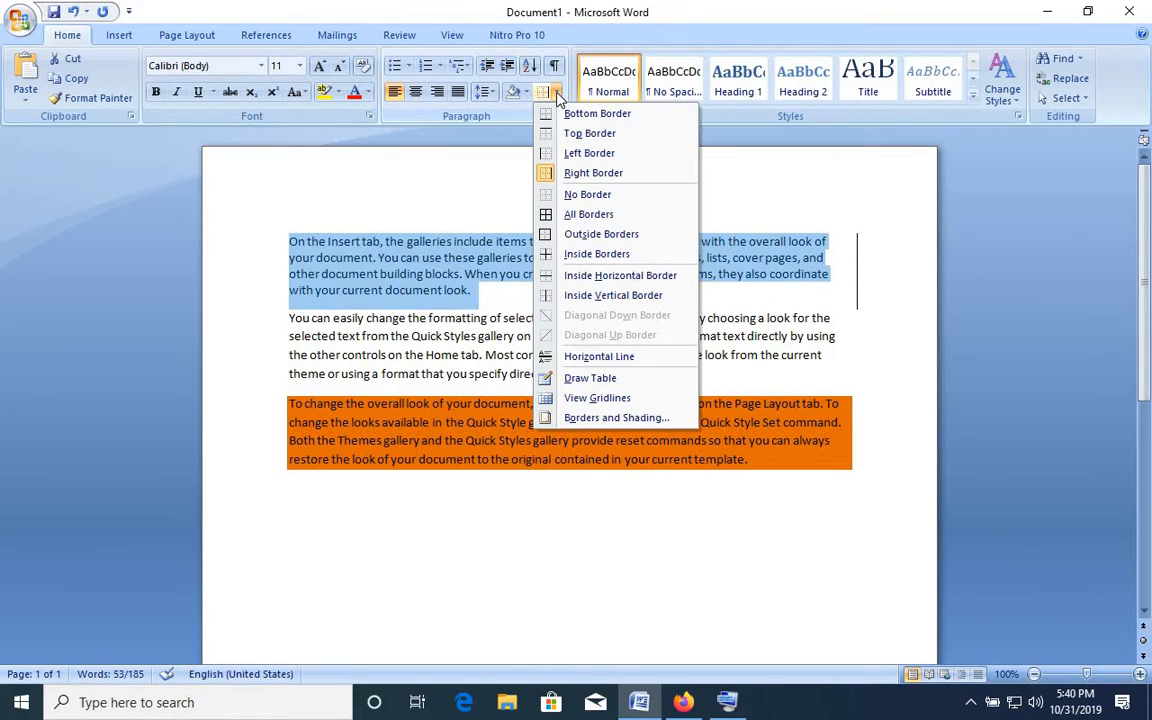
click(547, 156)
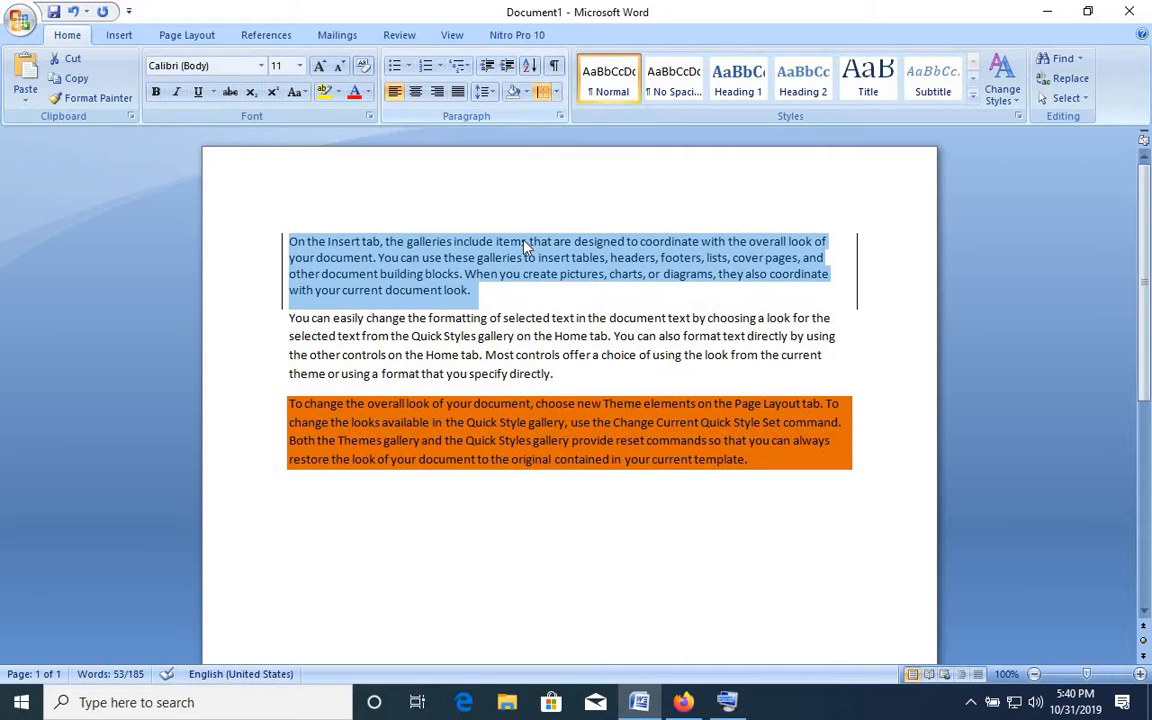
click(557, 92)
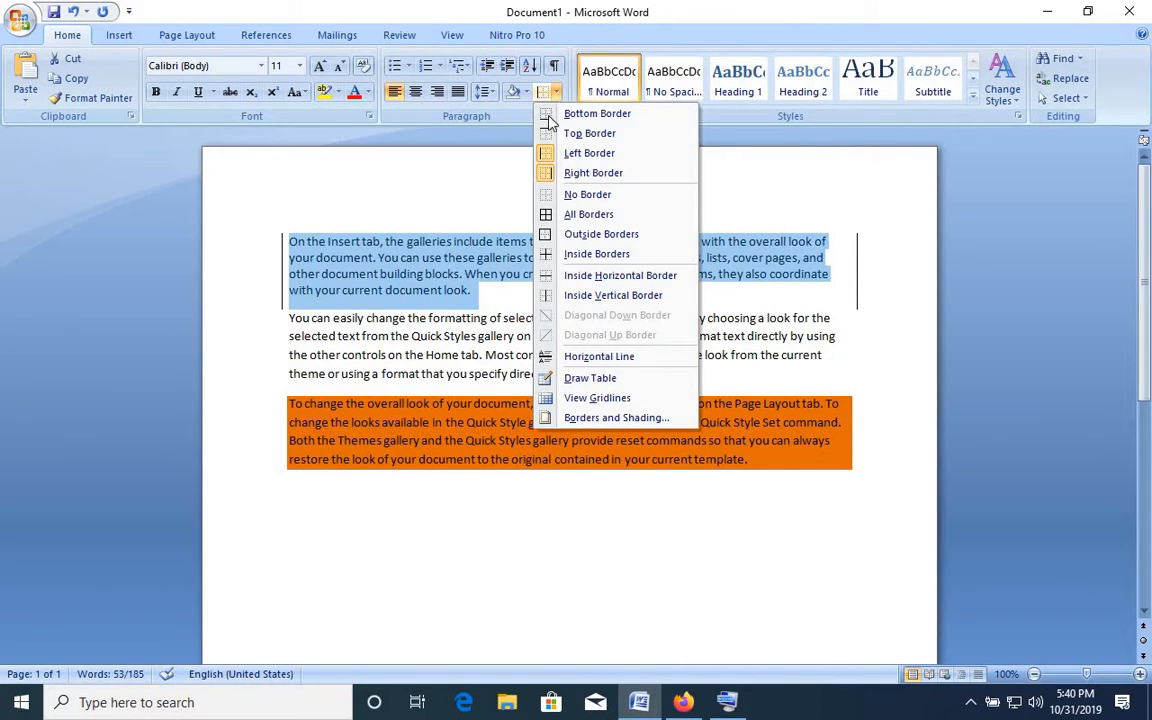
click(548, 133)
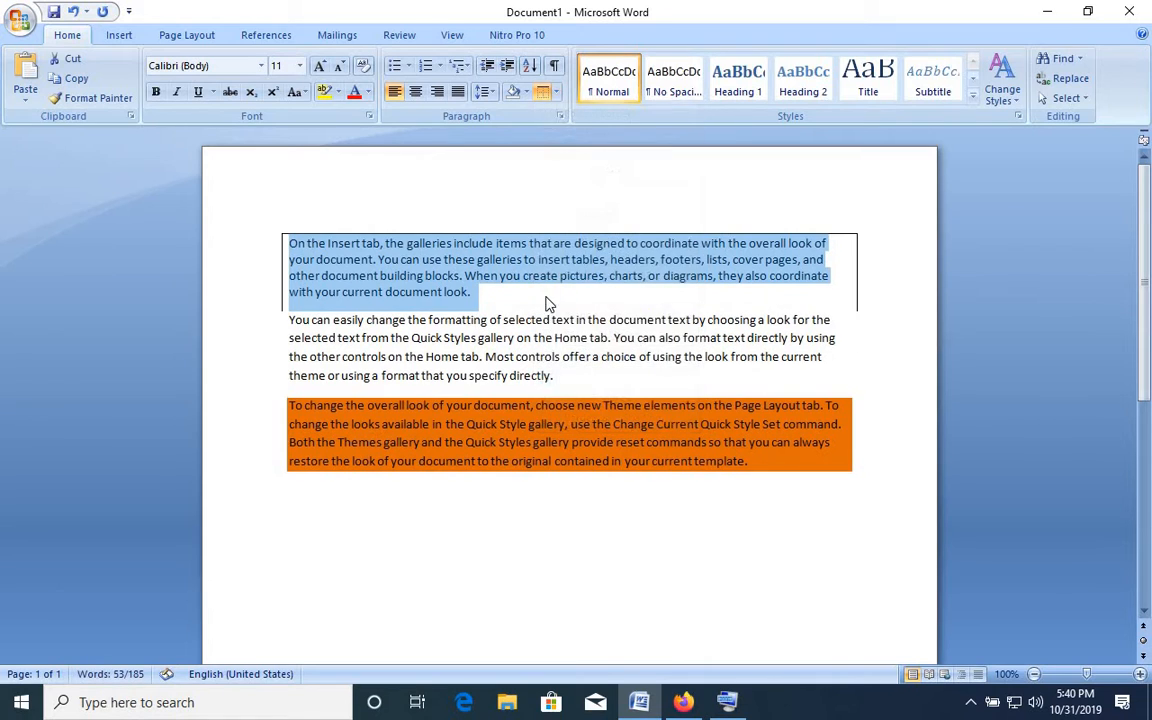
click(671, 308)
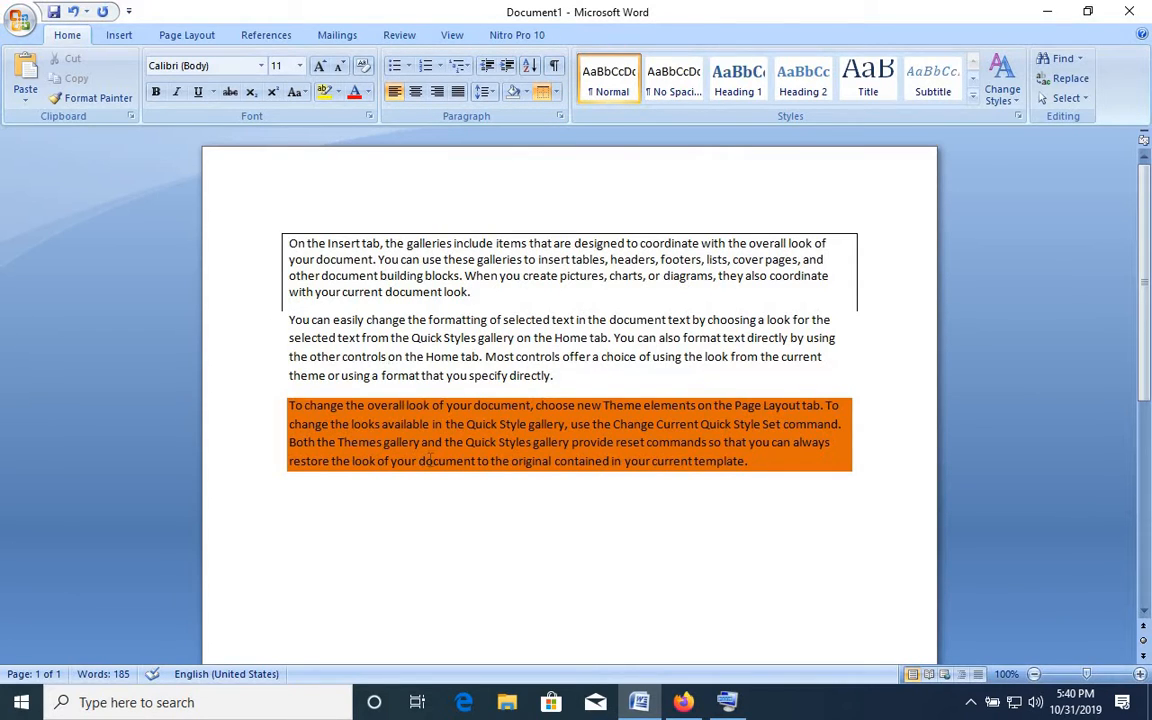
Apply all borders to the orange third paragraph and place the cursor below it
double_click(226, 443)
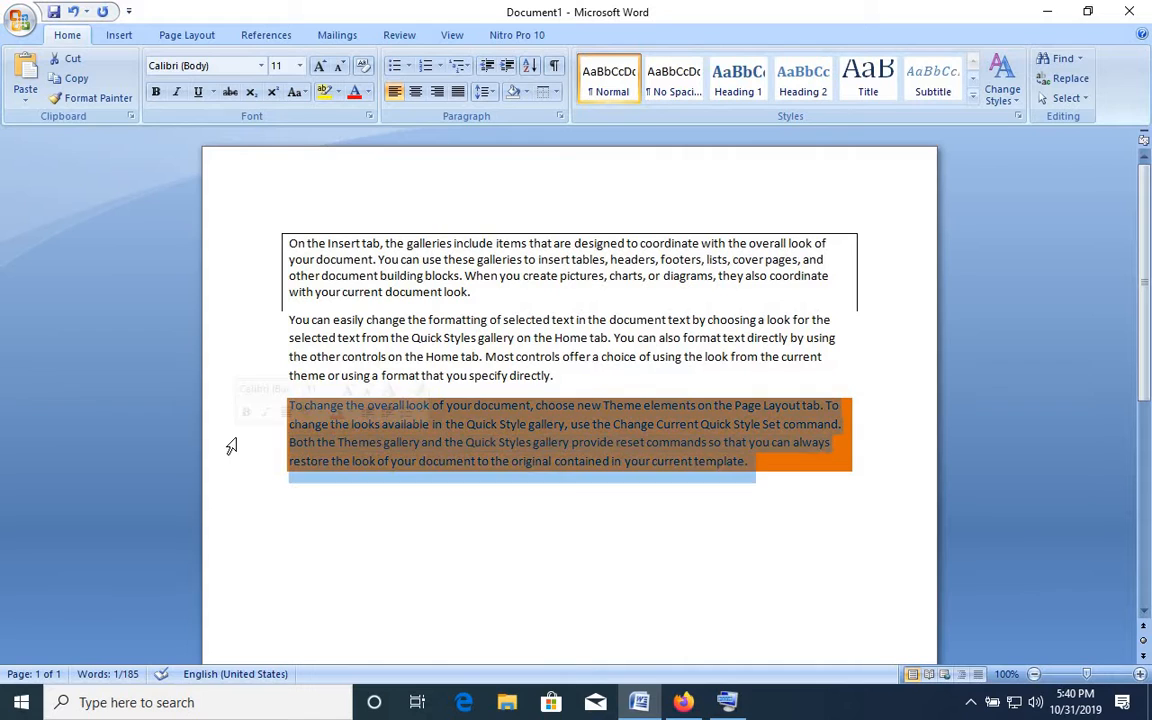
click(555, 92)
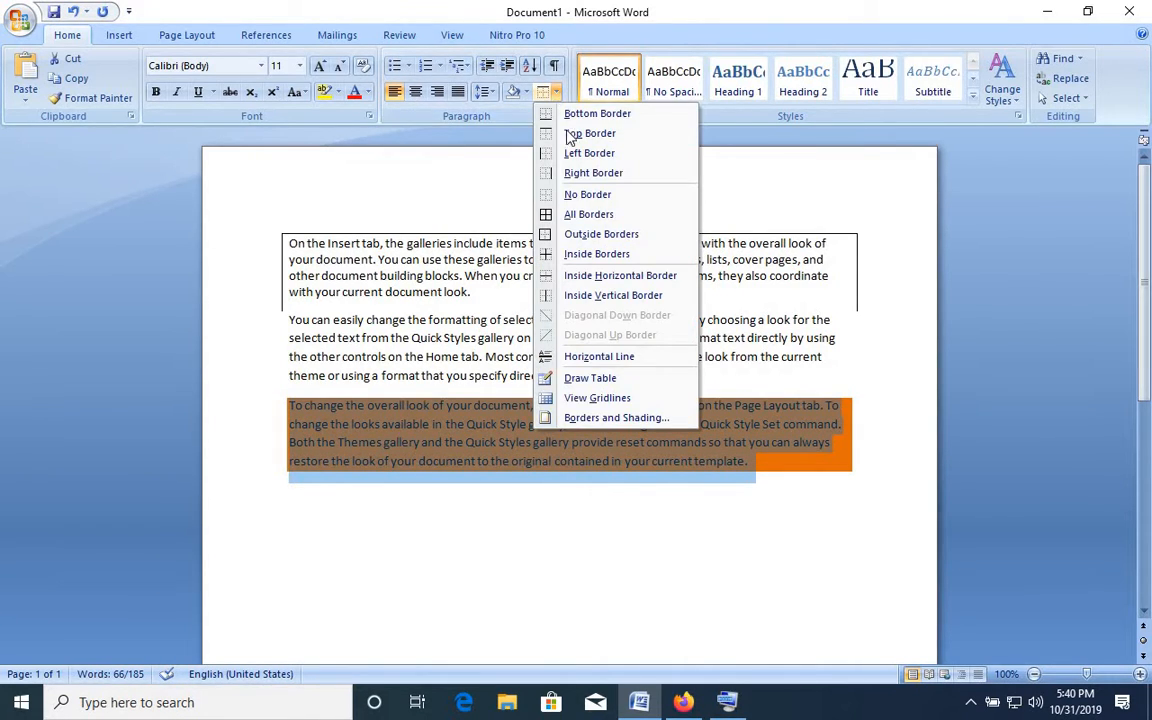
click(617, 215)
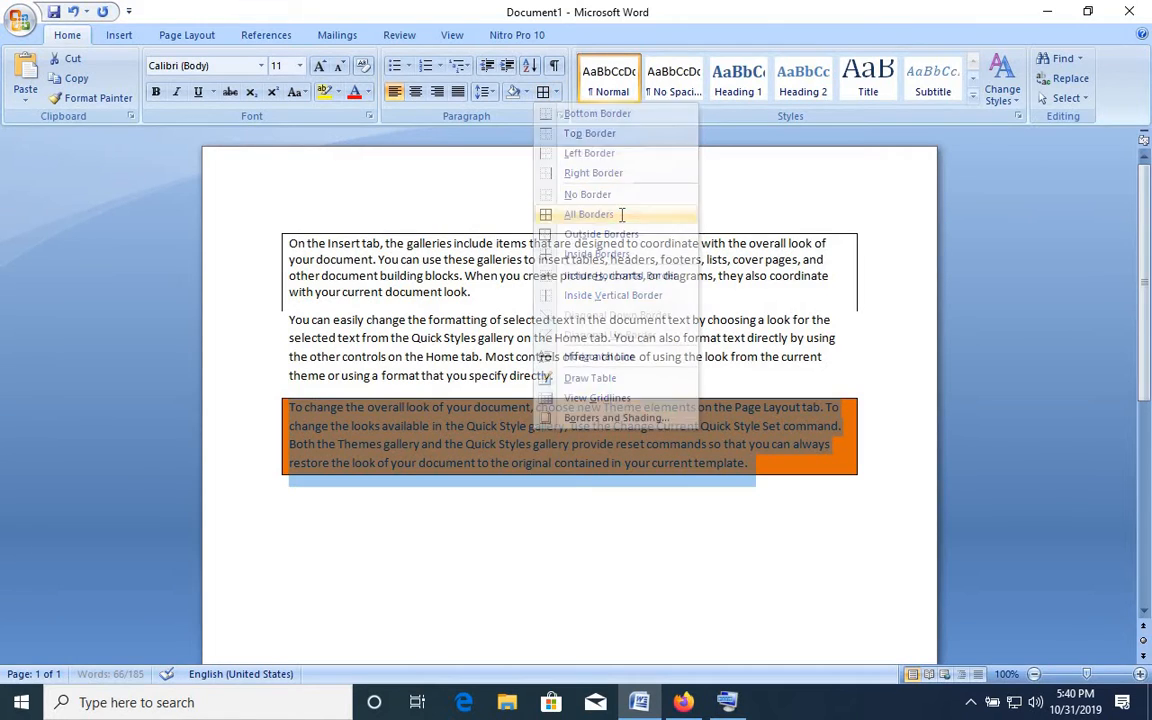
click(771, 571)
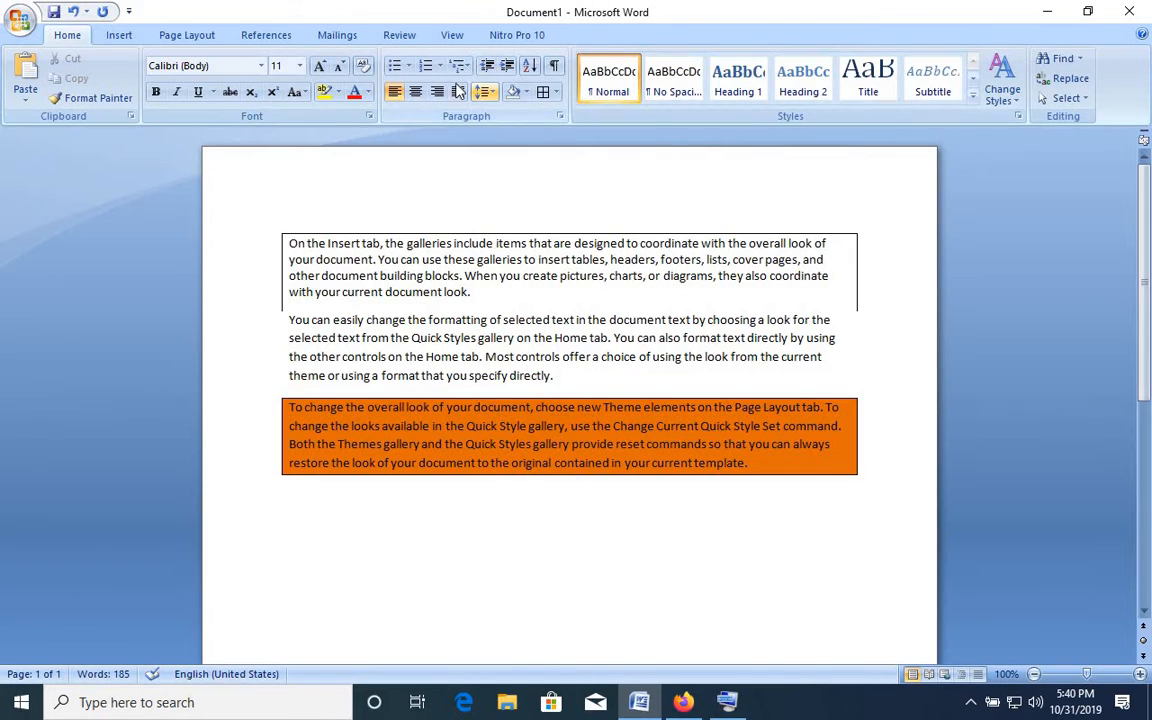
click(409, 66)
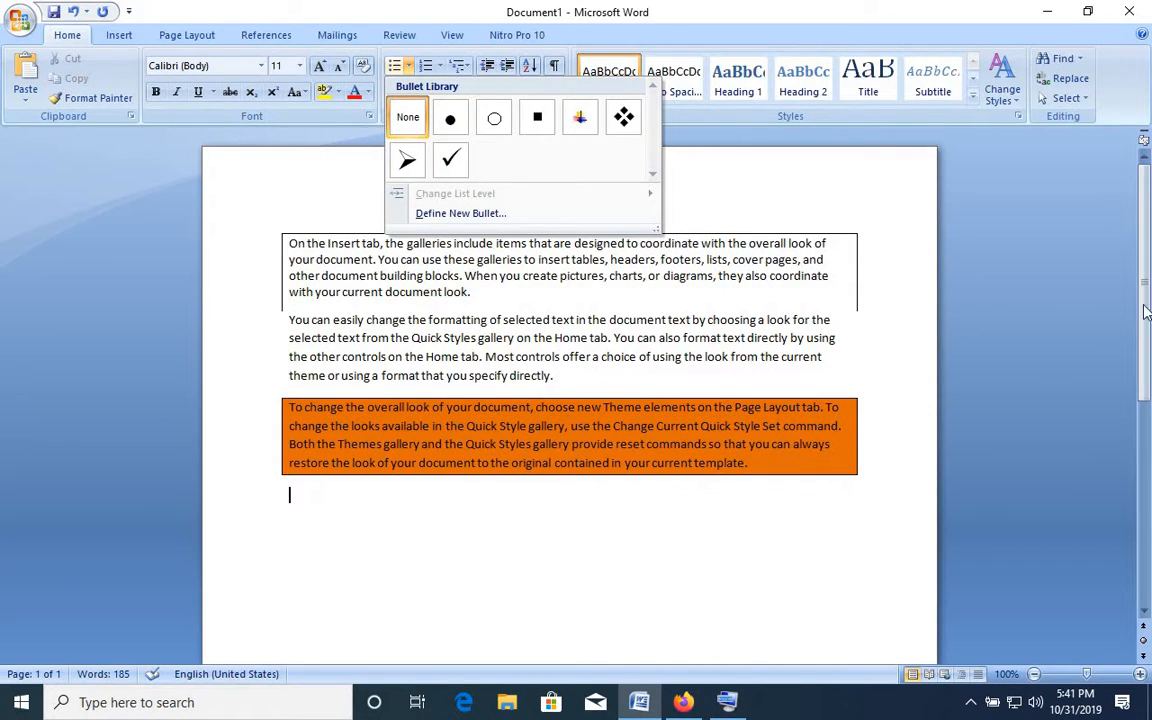
drag(1146, 343, 1143, 290)
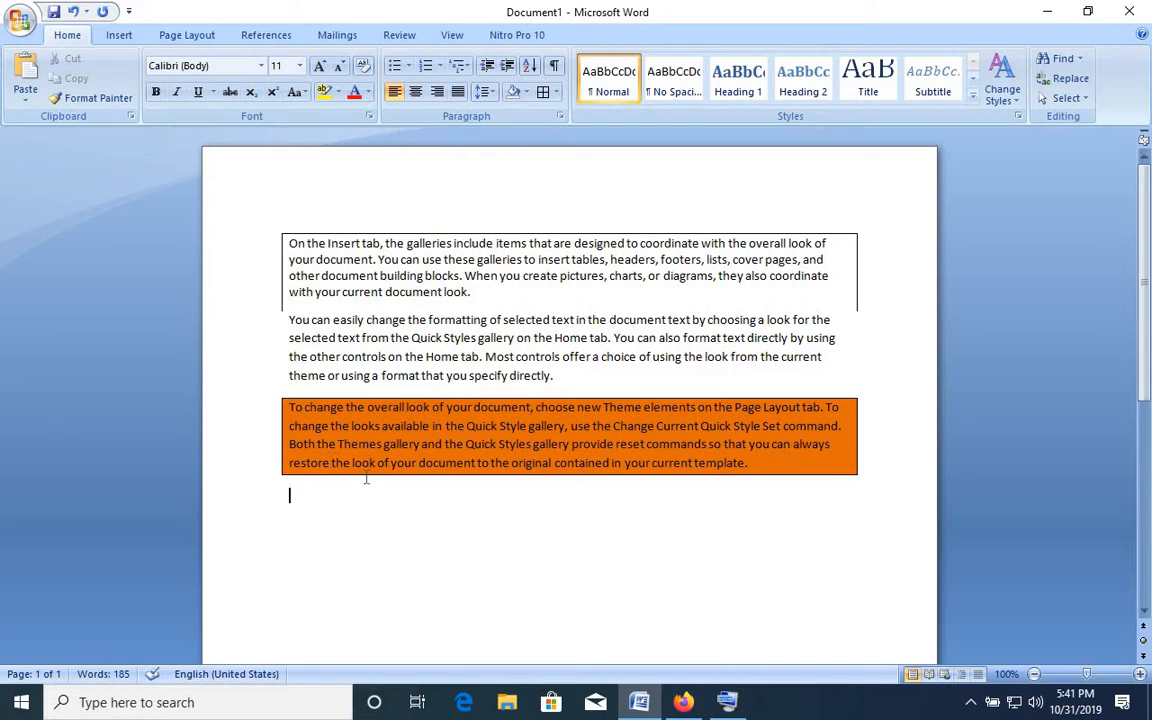
click(110, 38)
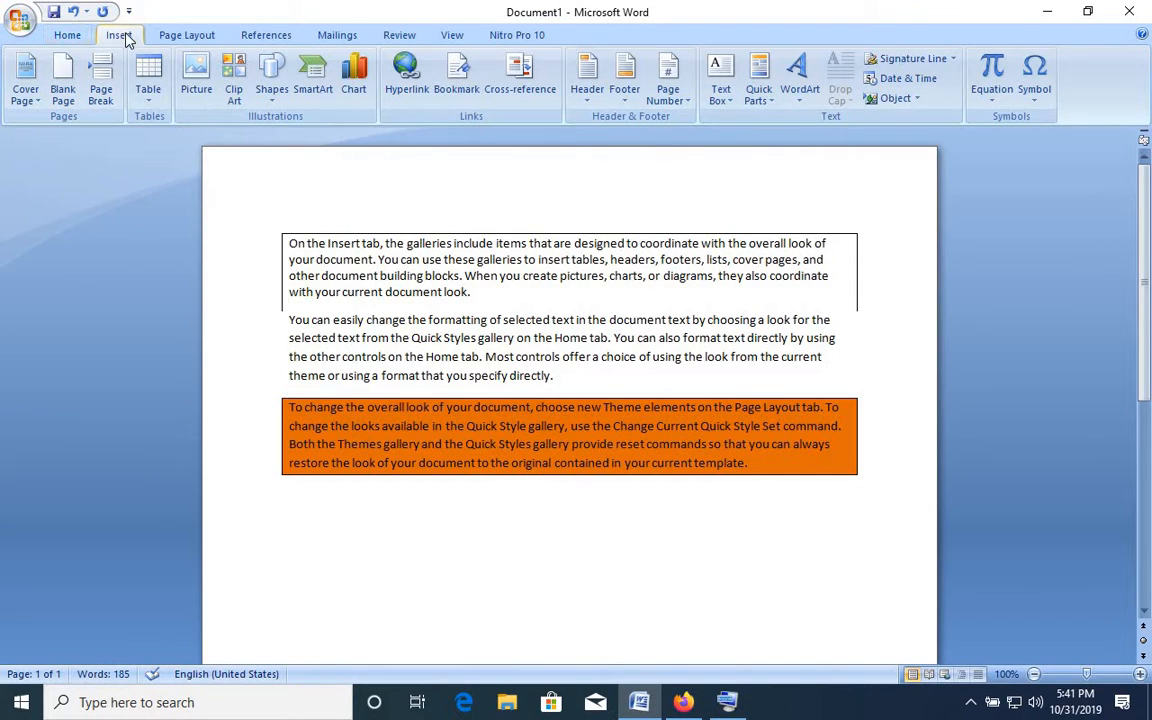
click(68, 37)
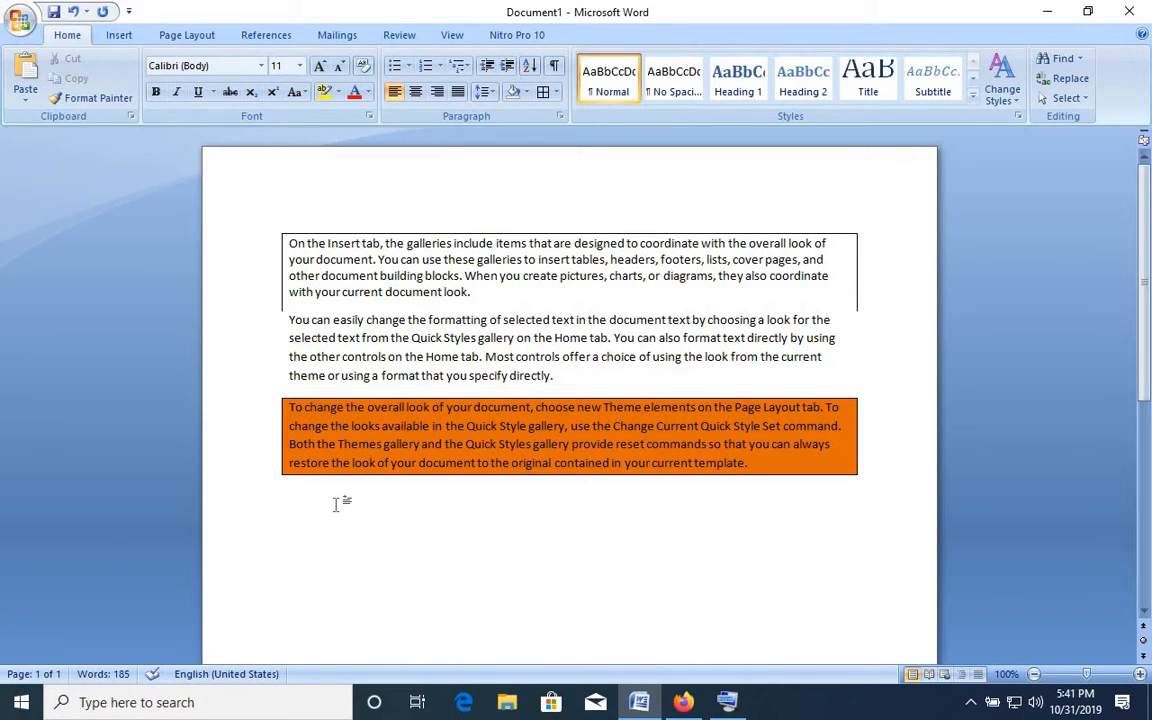
Insert a page break below the third paragraph and bring the new blank page into view
key(ctrl+Return)
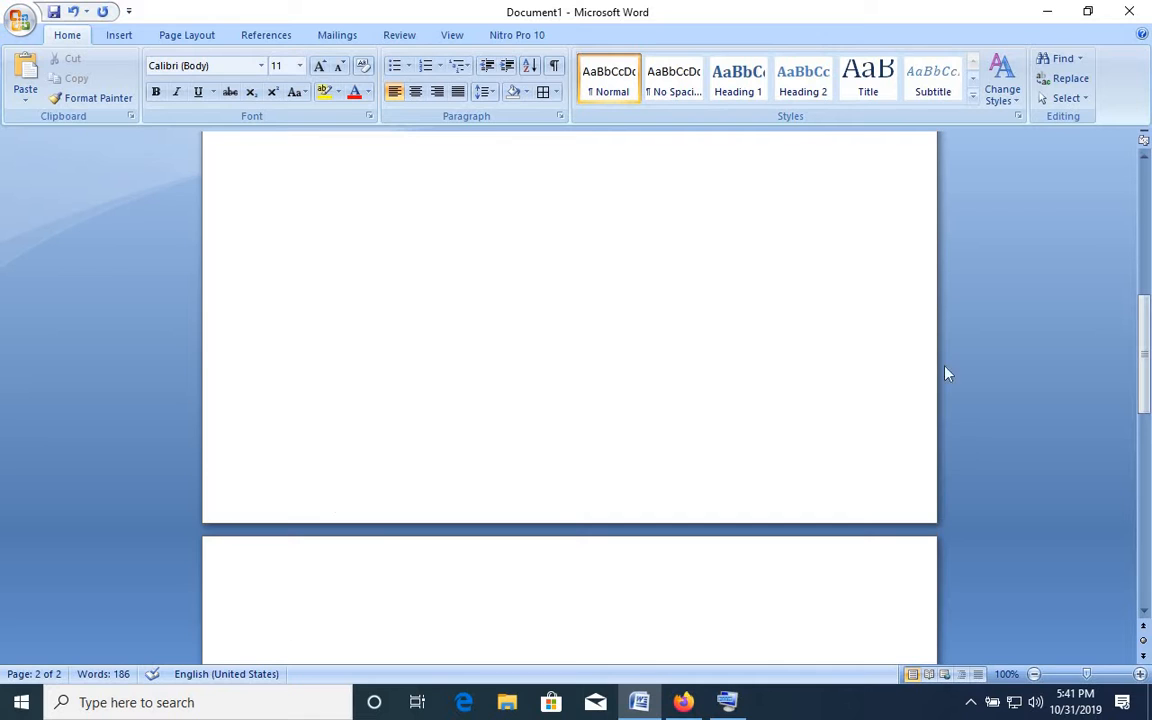
drag(1149, 340, 1148, 425)
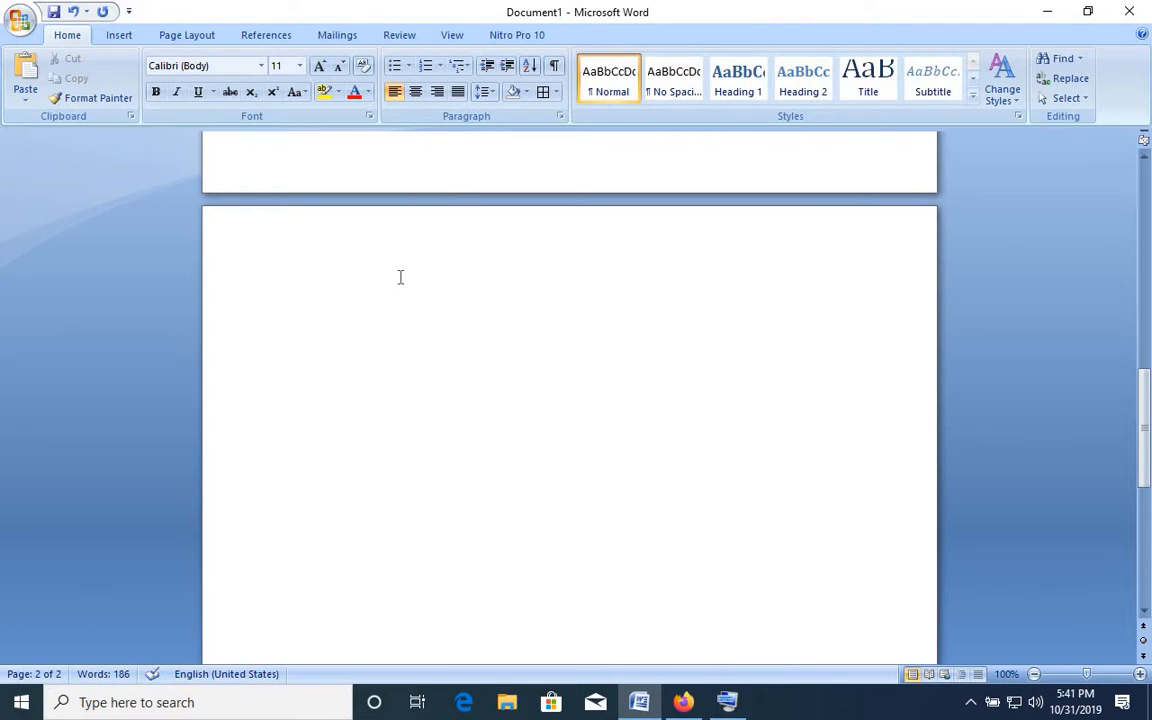
Write Lundi, Mardi, Mercredi and Jeudi on separate lines of the new page
text(undi)
key(Return)
text(Mardi)
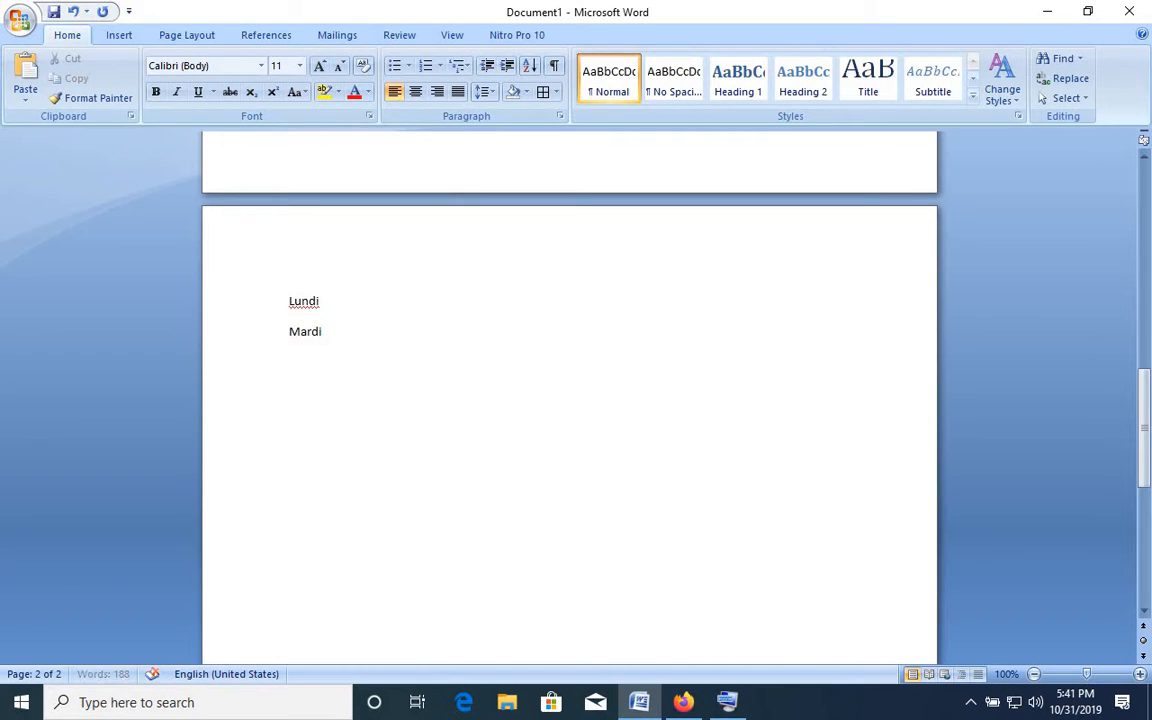
key(Return)
text(Mercredi)
key(Return)
text(Jeudi)
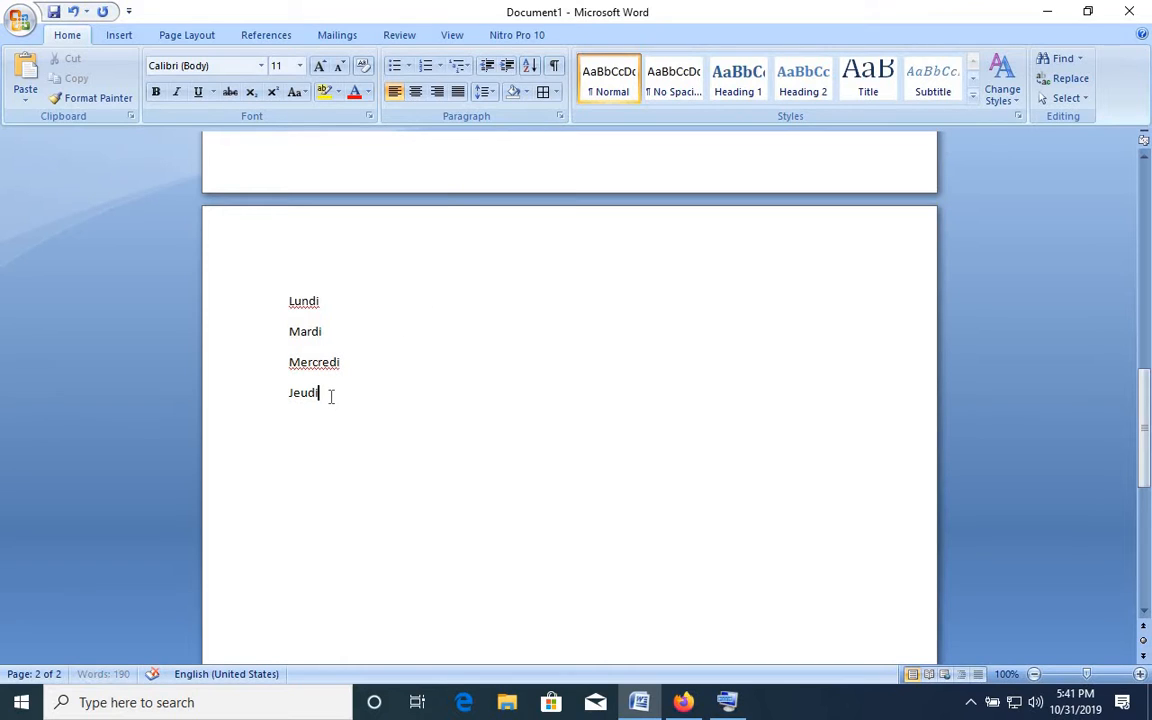
Select the four weekday lines, preview the hollow circle bullet on them and view the available numbering formats
double_click(330, 396)
drag(330, 396, 285, 303)
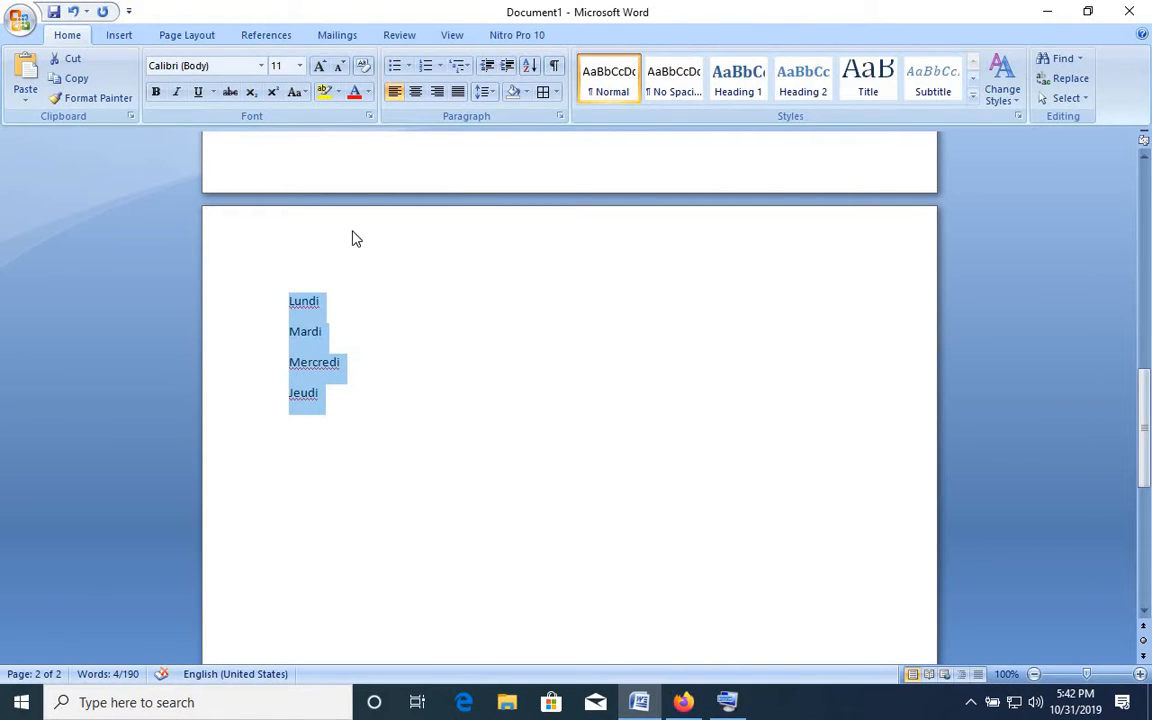
click(409, 66)
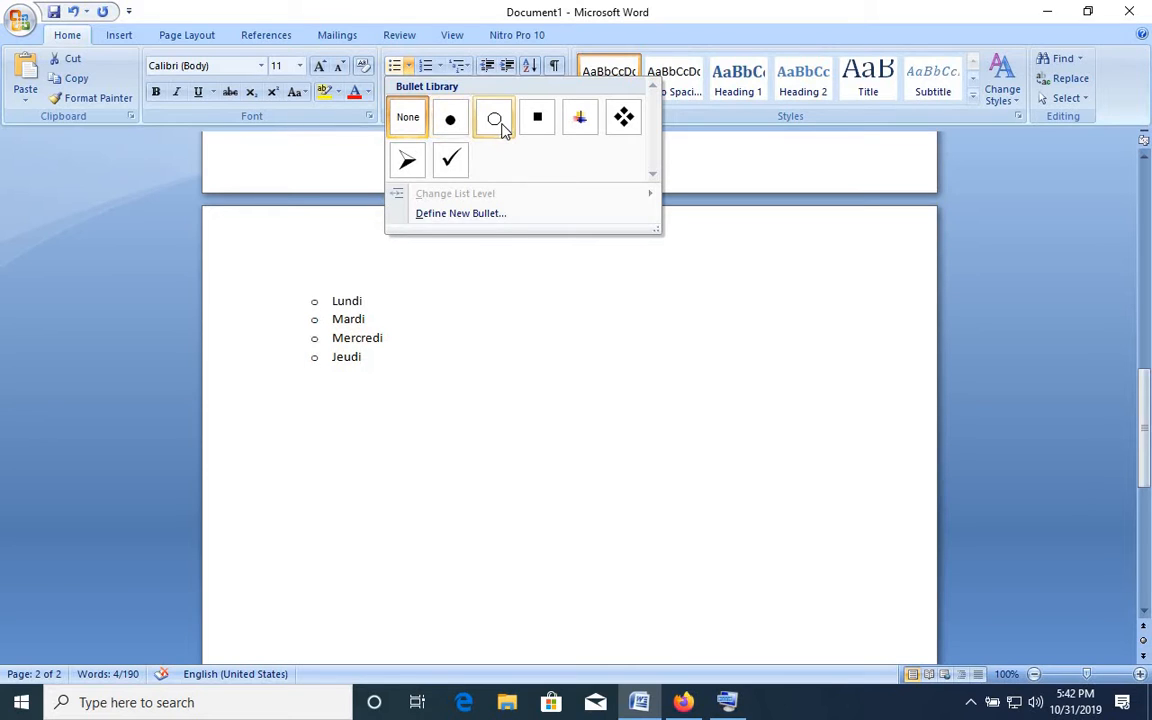
click(440, 66)
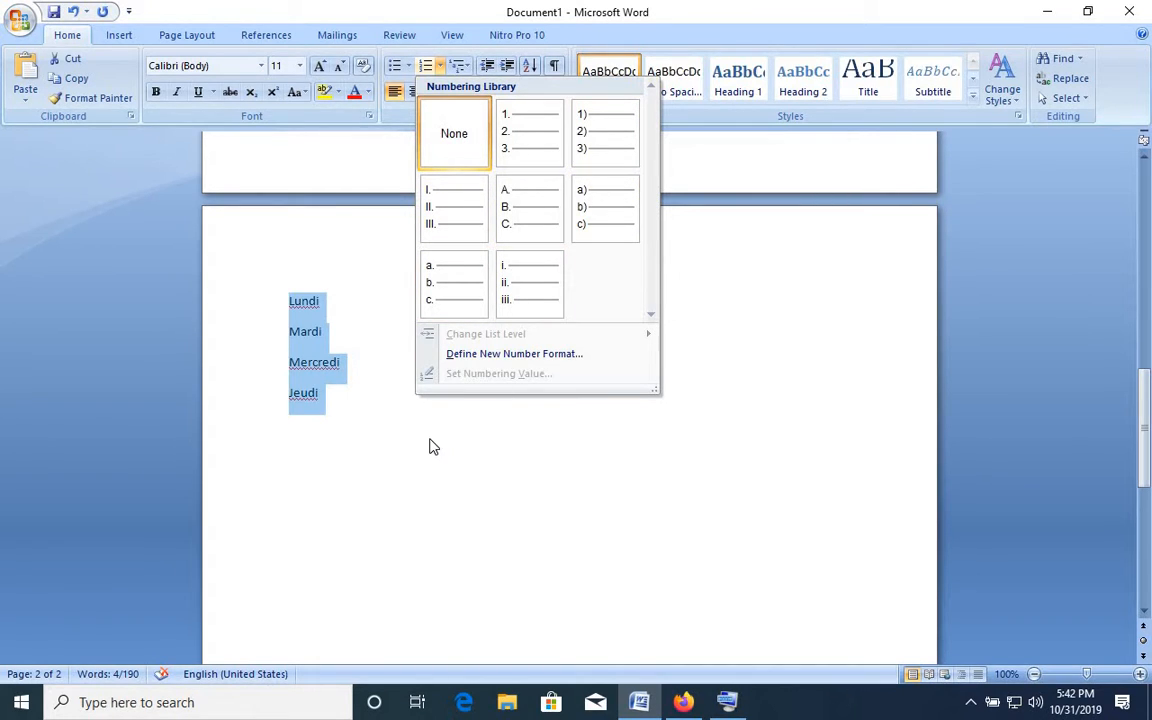
click(387, 437)
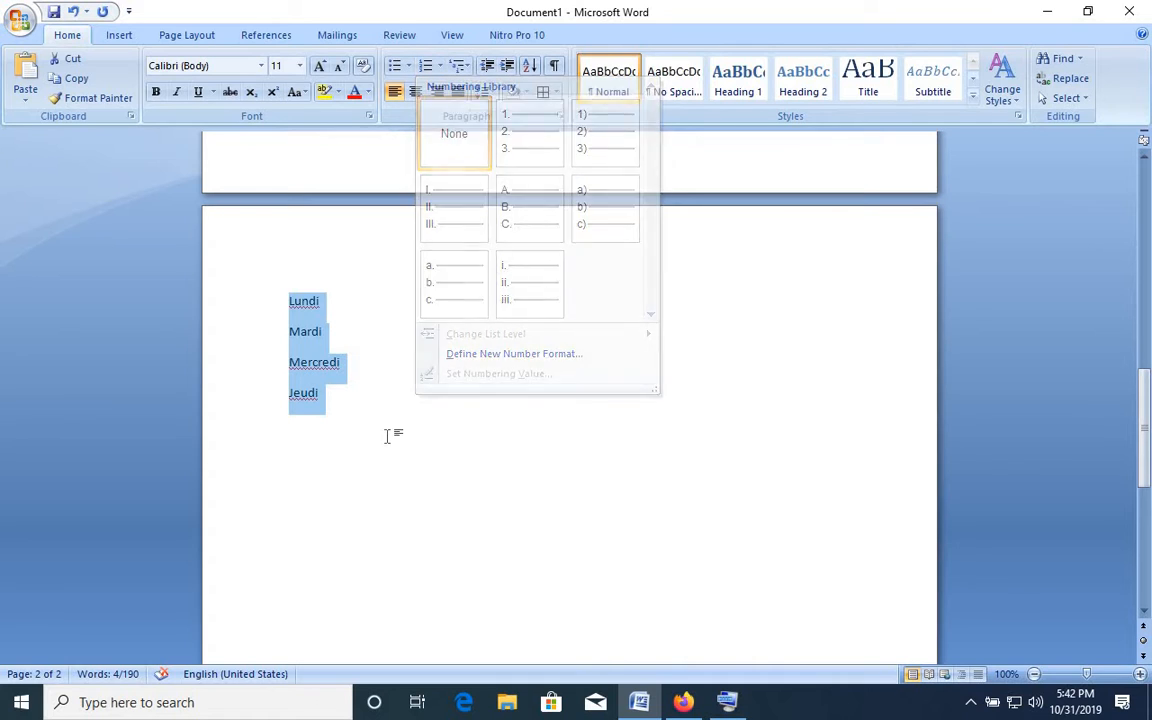
Delete all four weekday lines from the second page
click(335, 400)
shift+click(291, 296)
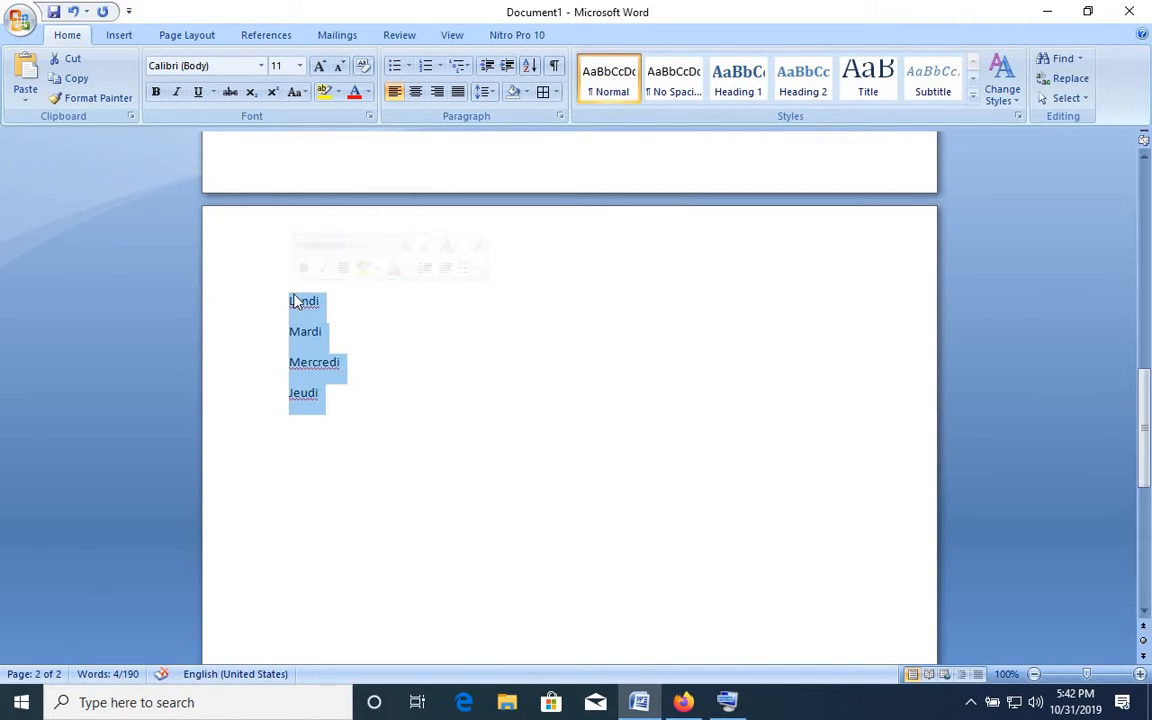
key(Delete)
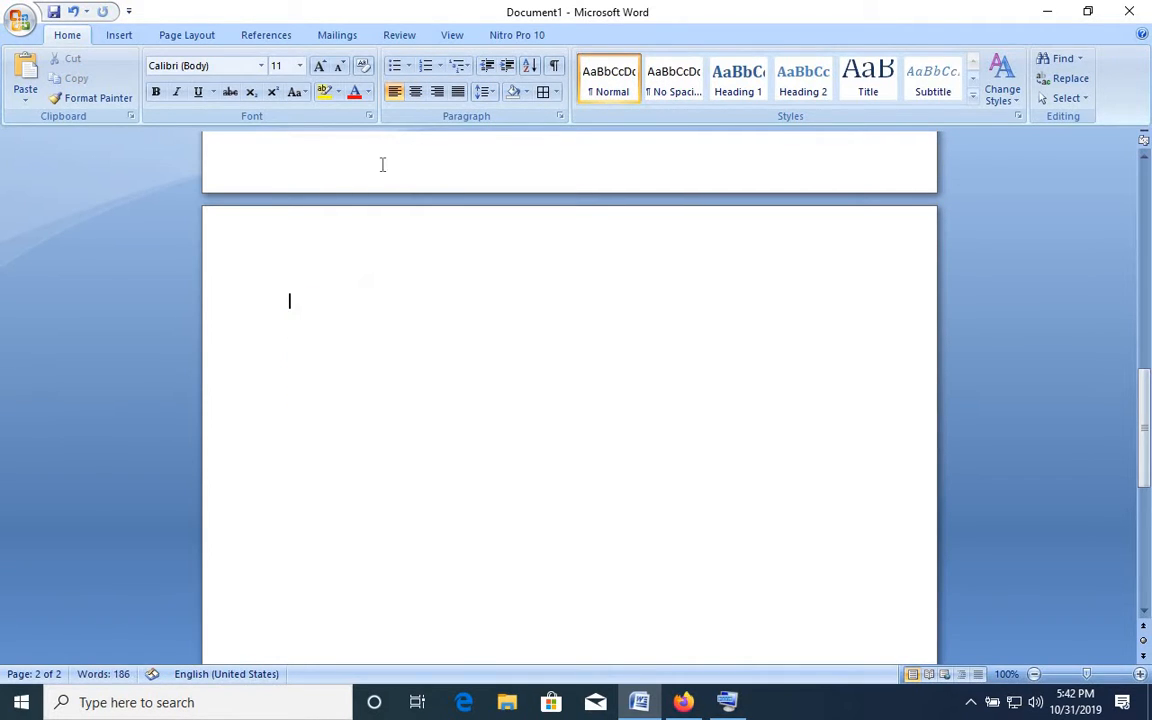
Create a numbered list in the 1) 2) 3) format with the items Lundi and Mardi, removing the extra empty item
click(439, 66)
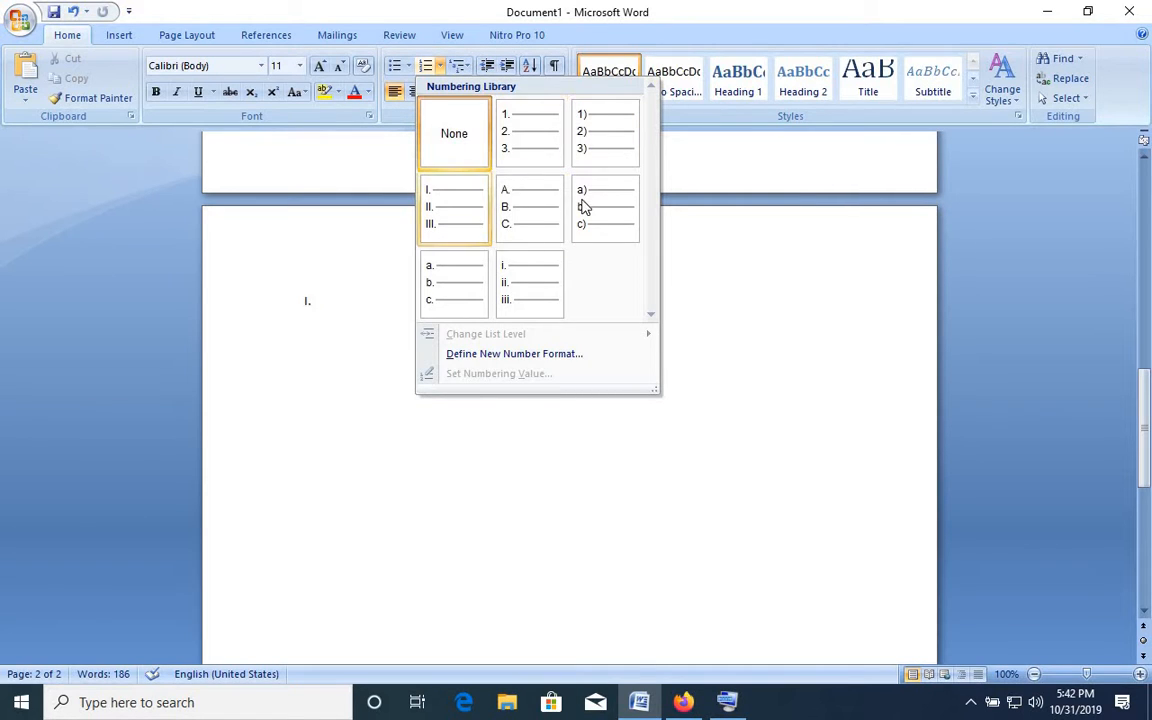
click(589, 130)
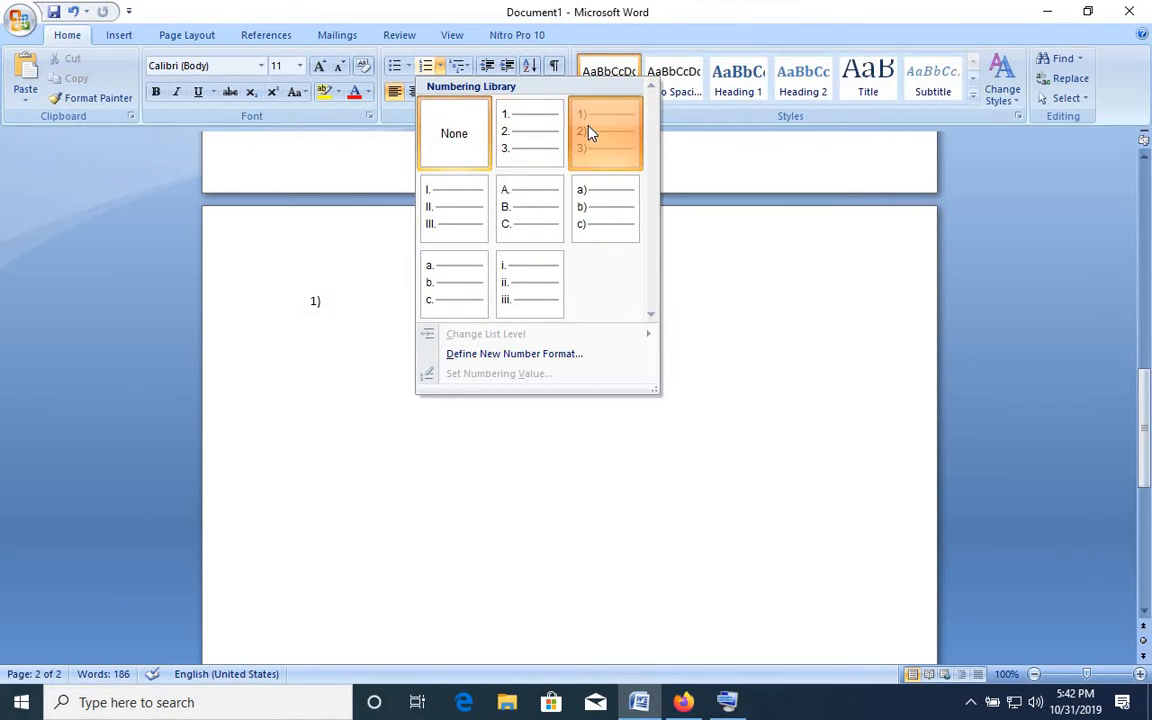
text(Lundi)
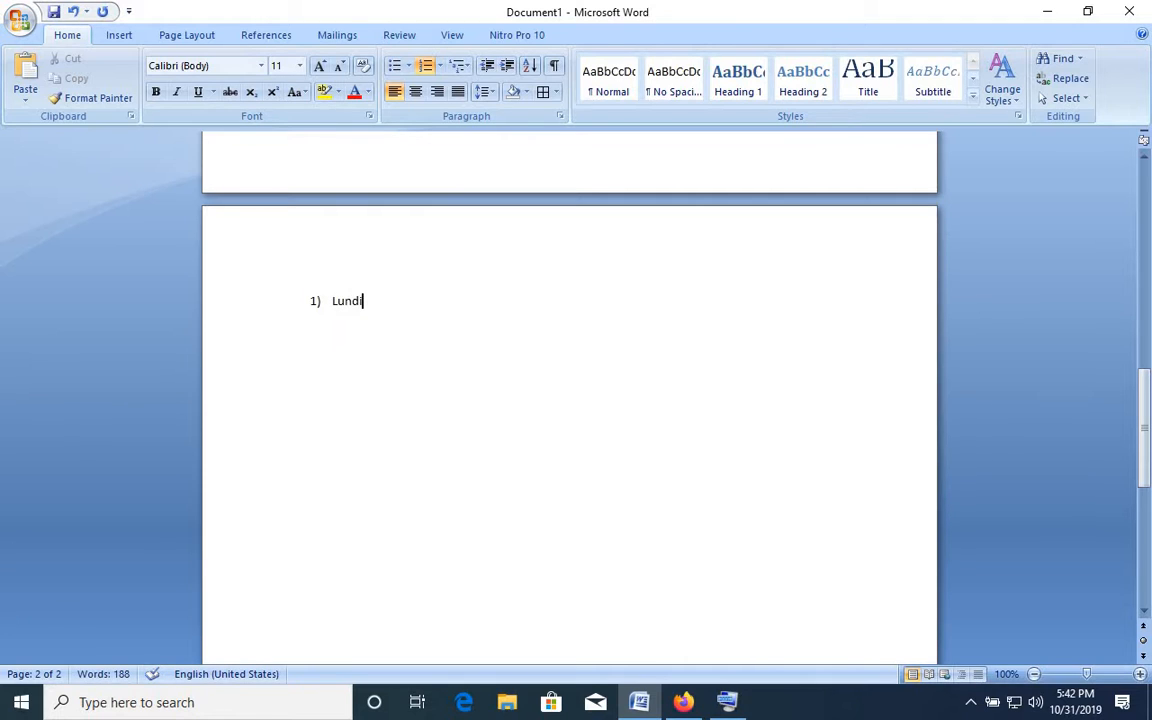
key(Return)
text(Mardi)
key(Return)
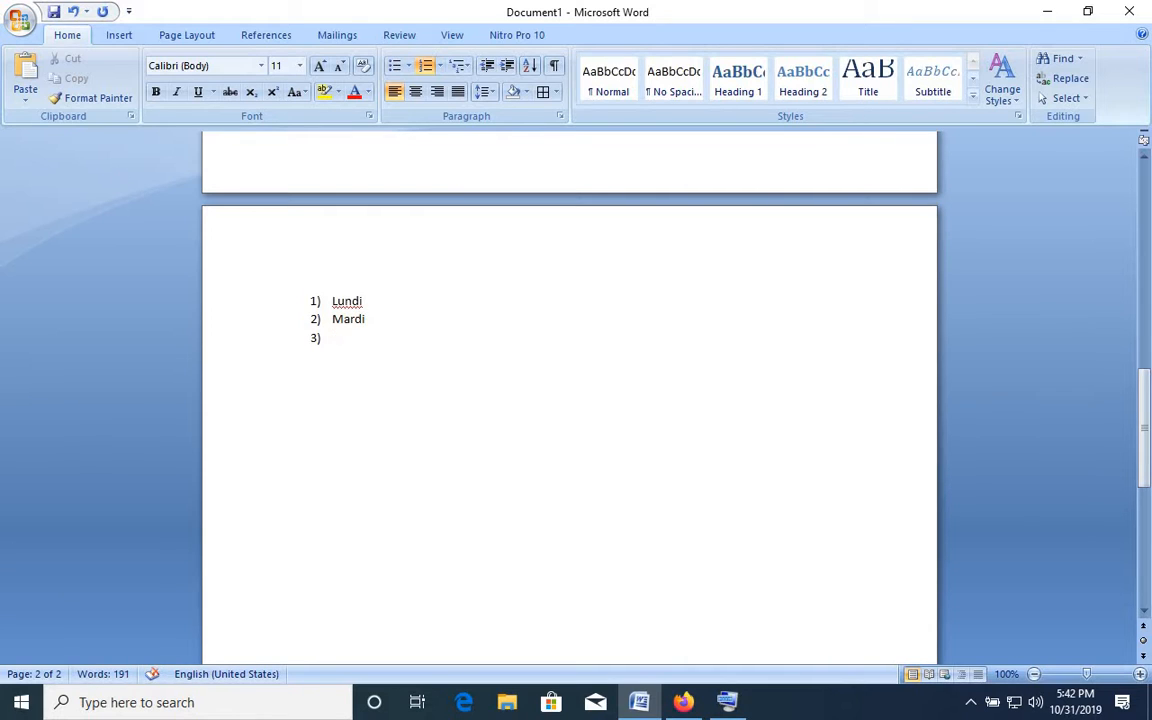
key(BackSpace)
Add the second-level items Math and francais under Lundi in the numbered list
click(375, 300)
key(Return)
click(730, 703)
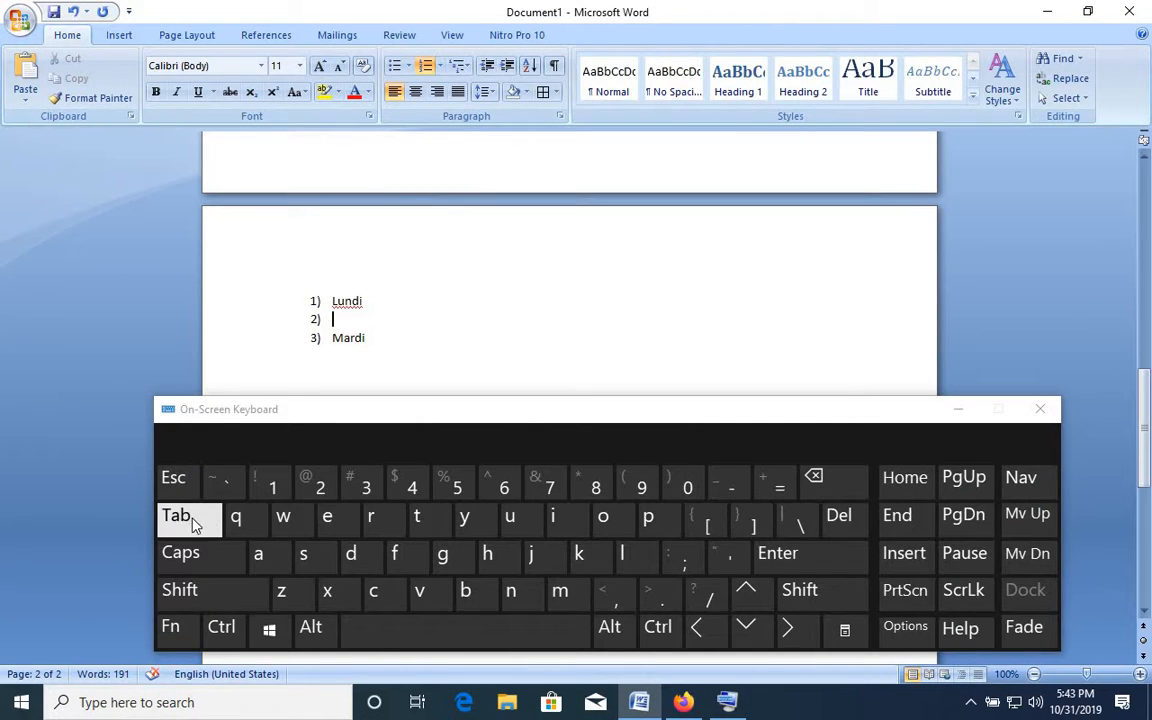
click(956, 411)
key(Tab)
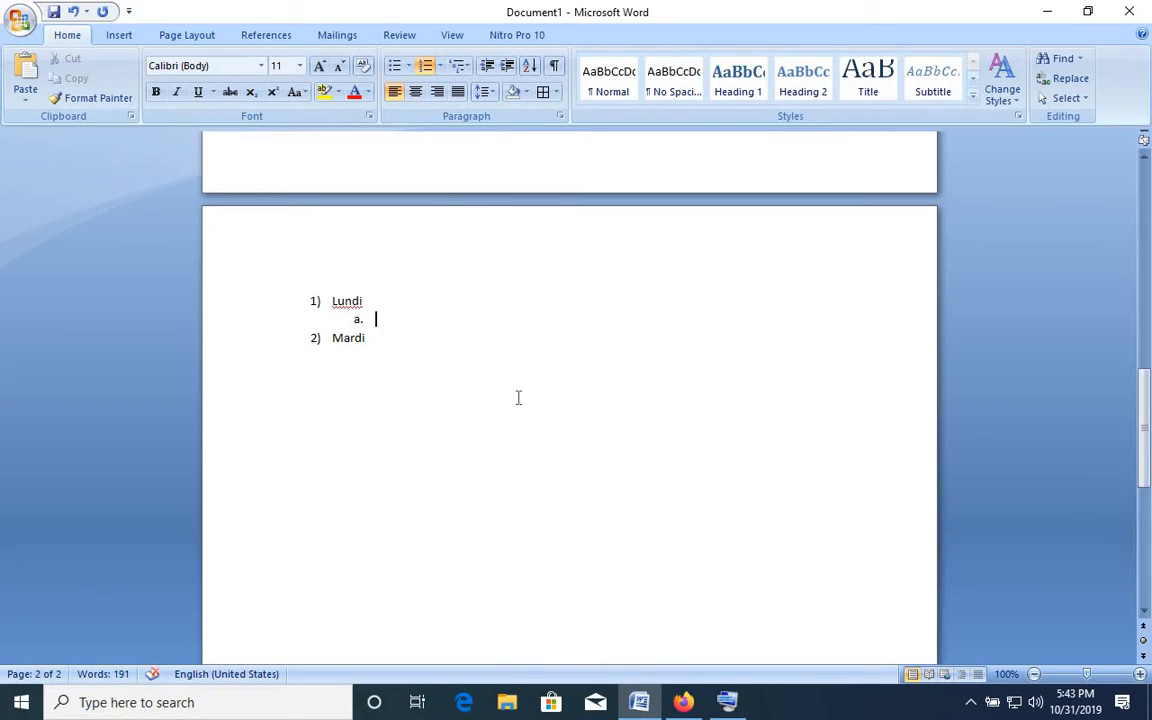
text(Math)
key(Return)
text(francais)
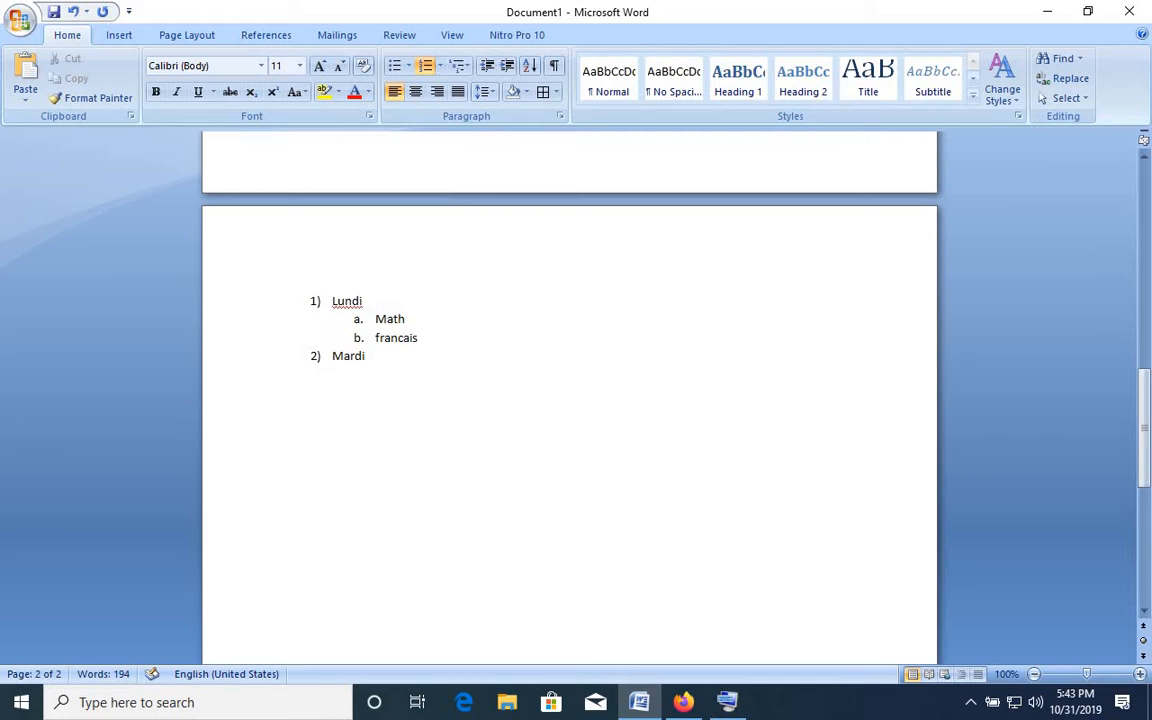
Add the second-level items Phys and Anglais under Mardi and place the cursor on the line below the list
click(376, 357)
key(Return)
key(Tab)
text(Phys)
key(Return)
text(Anglasi)
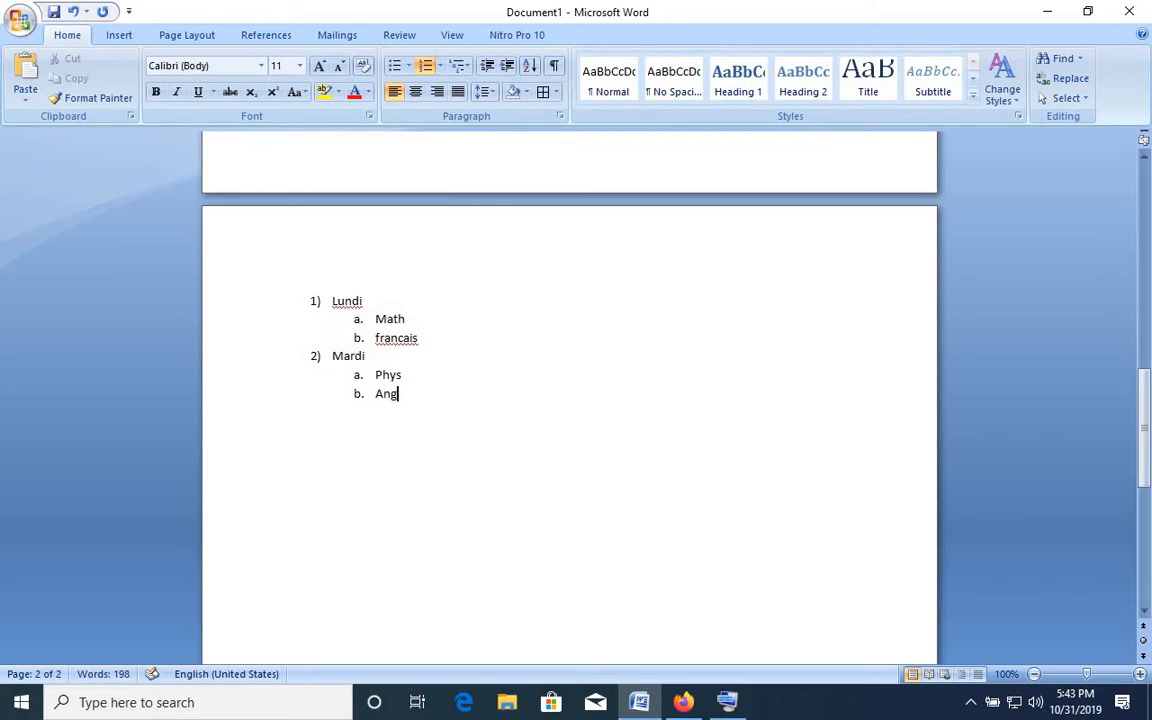
key(BackSpace)
key(BackSpace)
text(is)
double_click(430, 415)
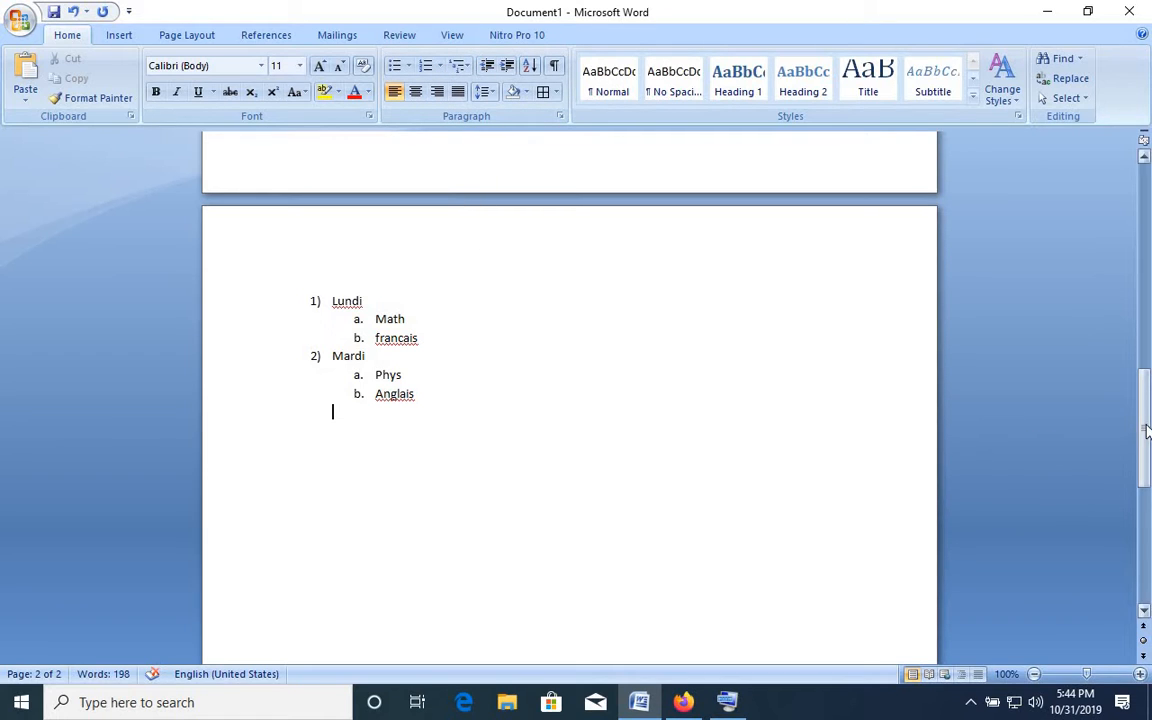
Return to the first page and display the ruler
drag(1146, 432, 1147, 249)
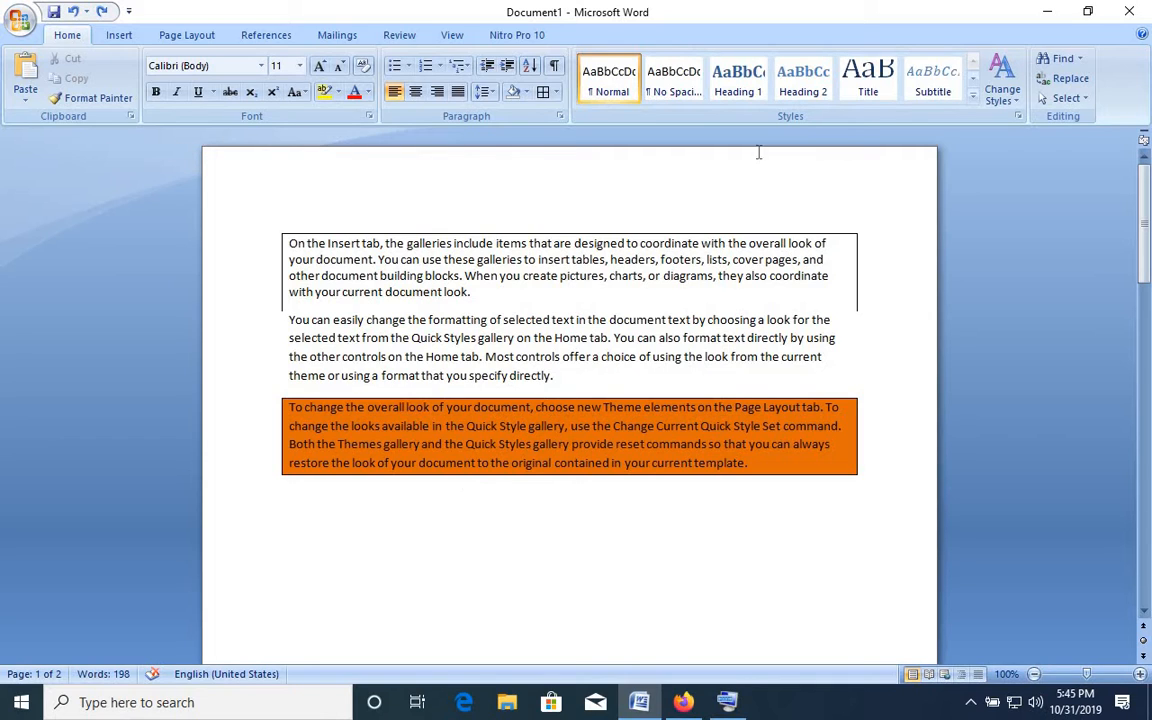
click(1144, 143)
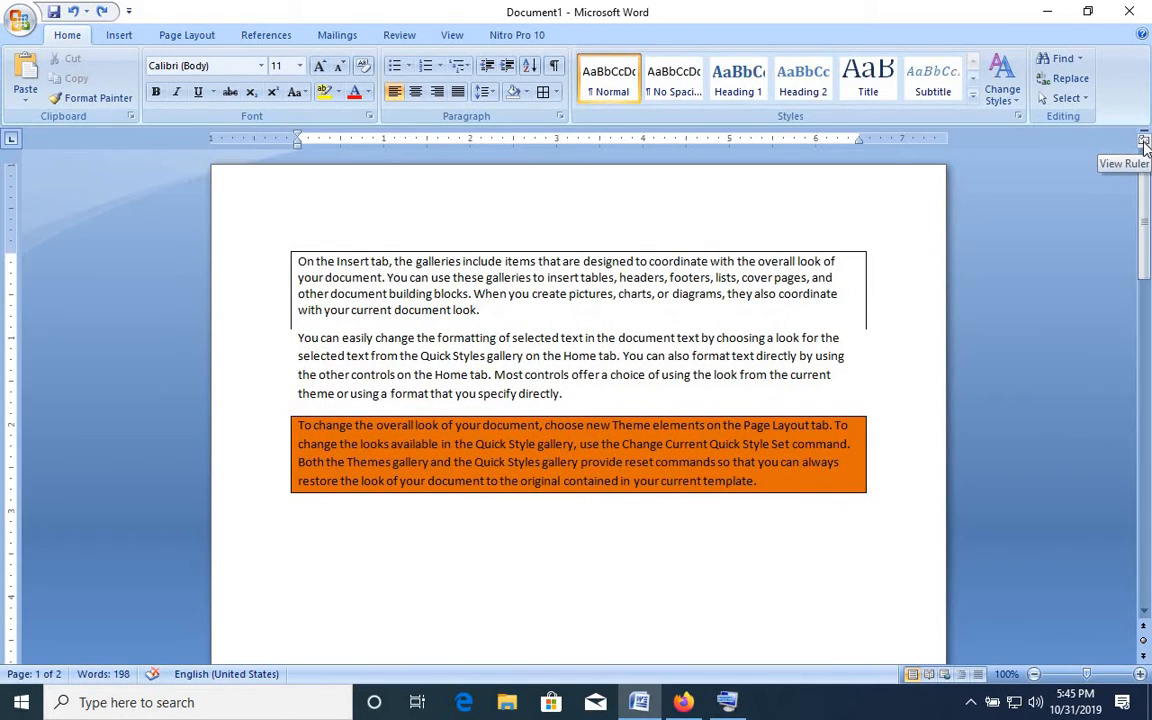
click(1144, 143)
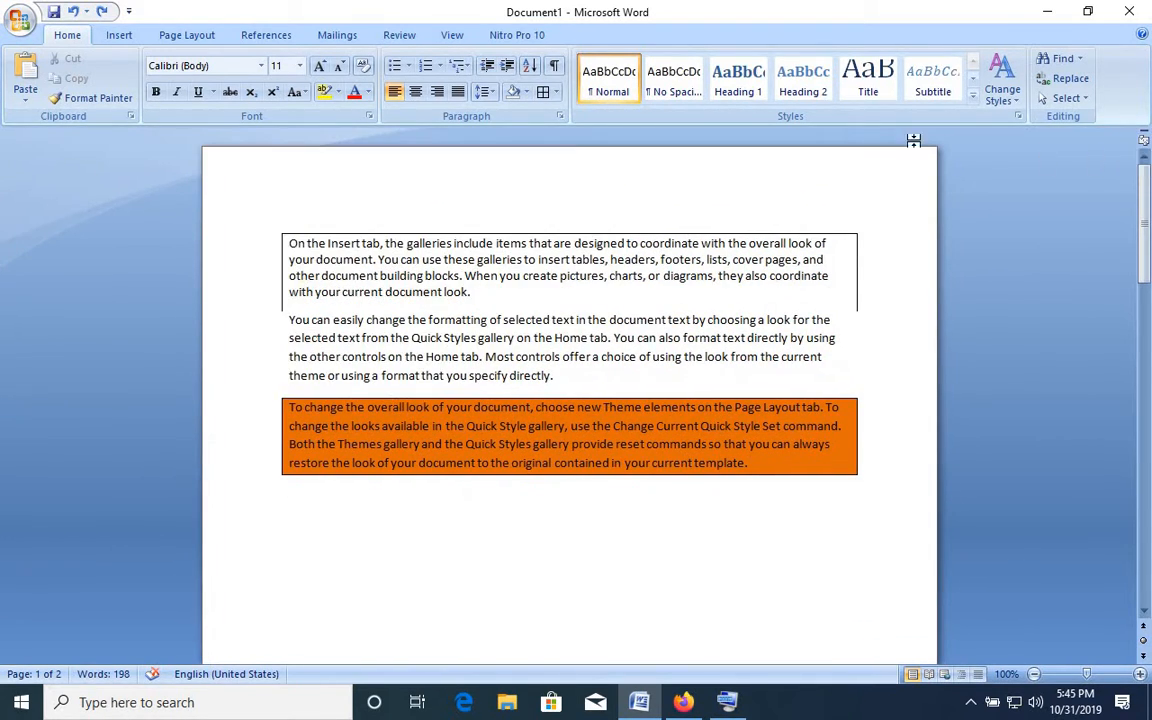
click(465, 34)
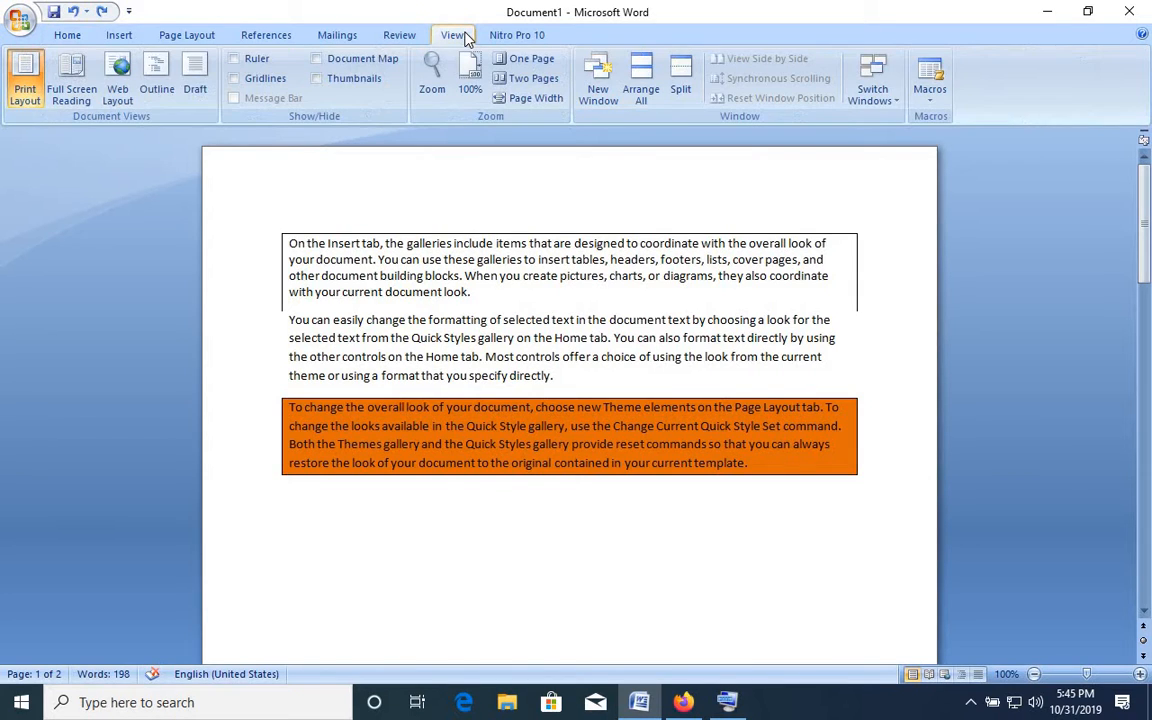
click(234, 60)
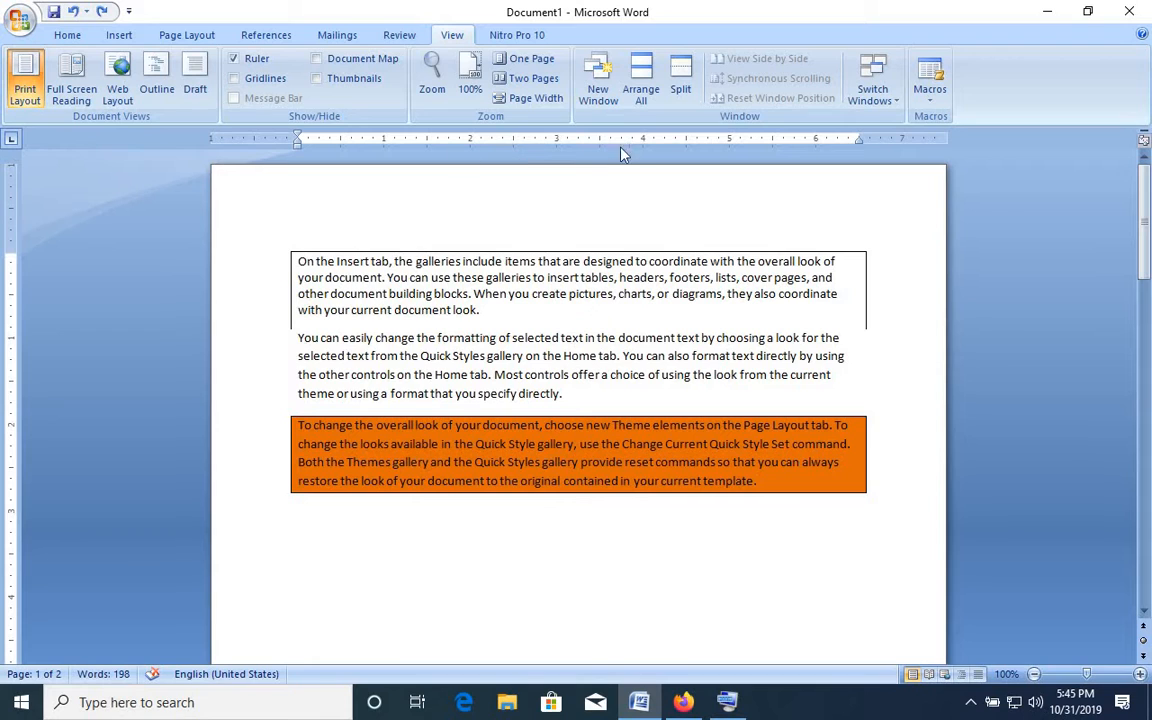
Indent the whole first paragraph to 0.5 inch on the ruler and decrease its indent back to the left margin
triple_click(299, 268)
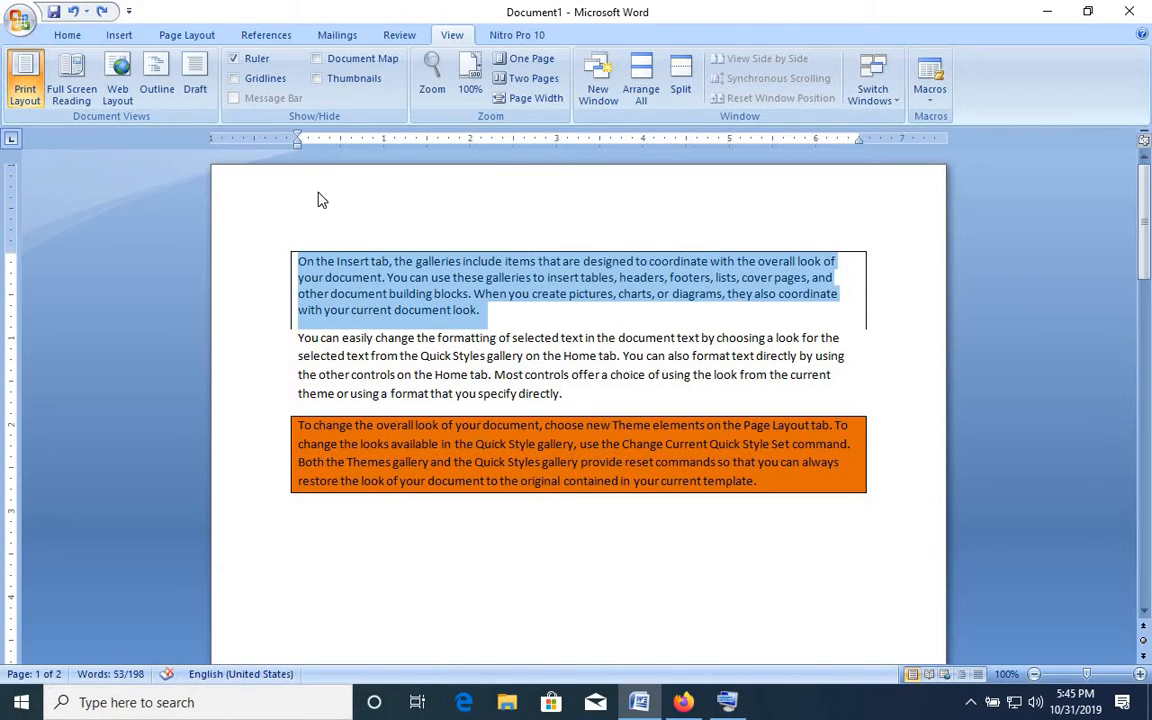
click(297, 146)
mouse_move(300, 143)
mouse_down()
mouse_move(349, 158)
mouse_move(341, 150)
mouse_up()
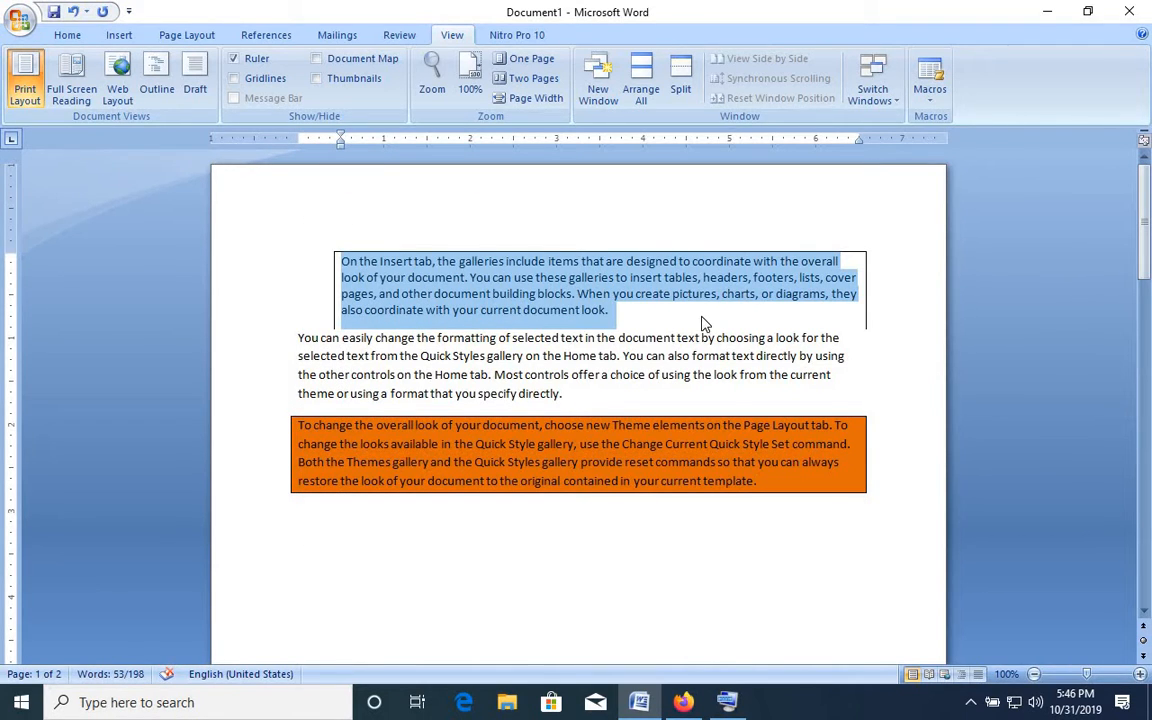
click(68, 36)
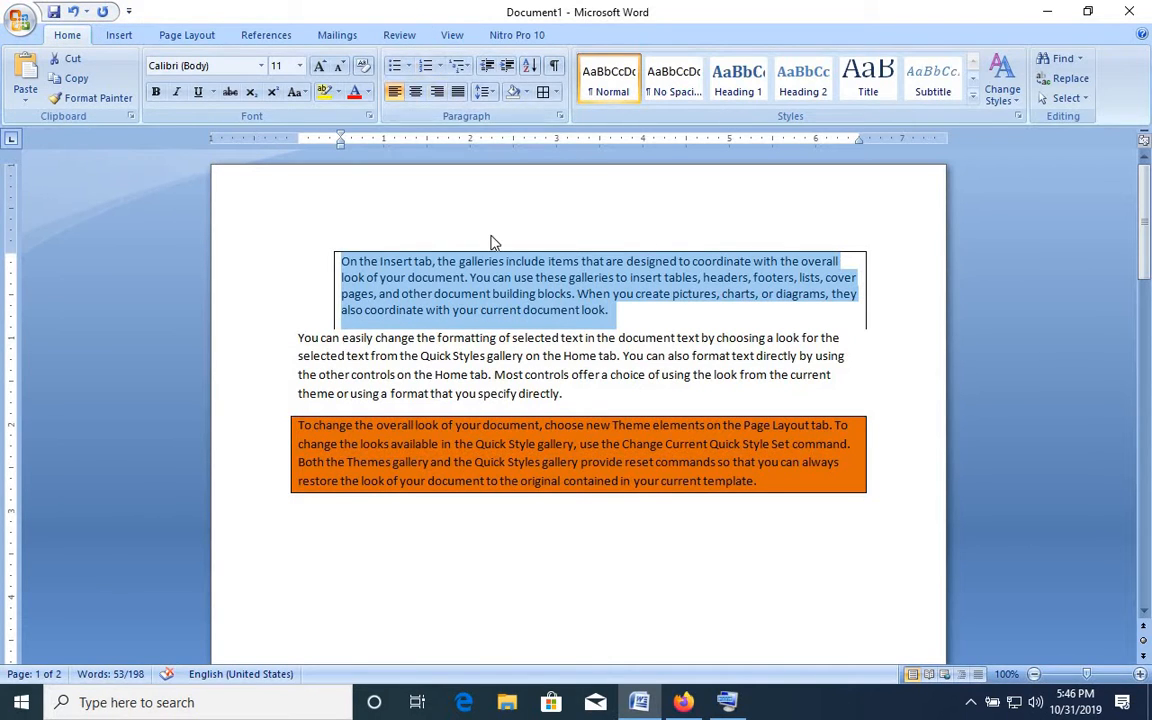
click(487, 66)
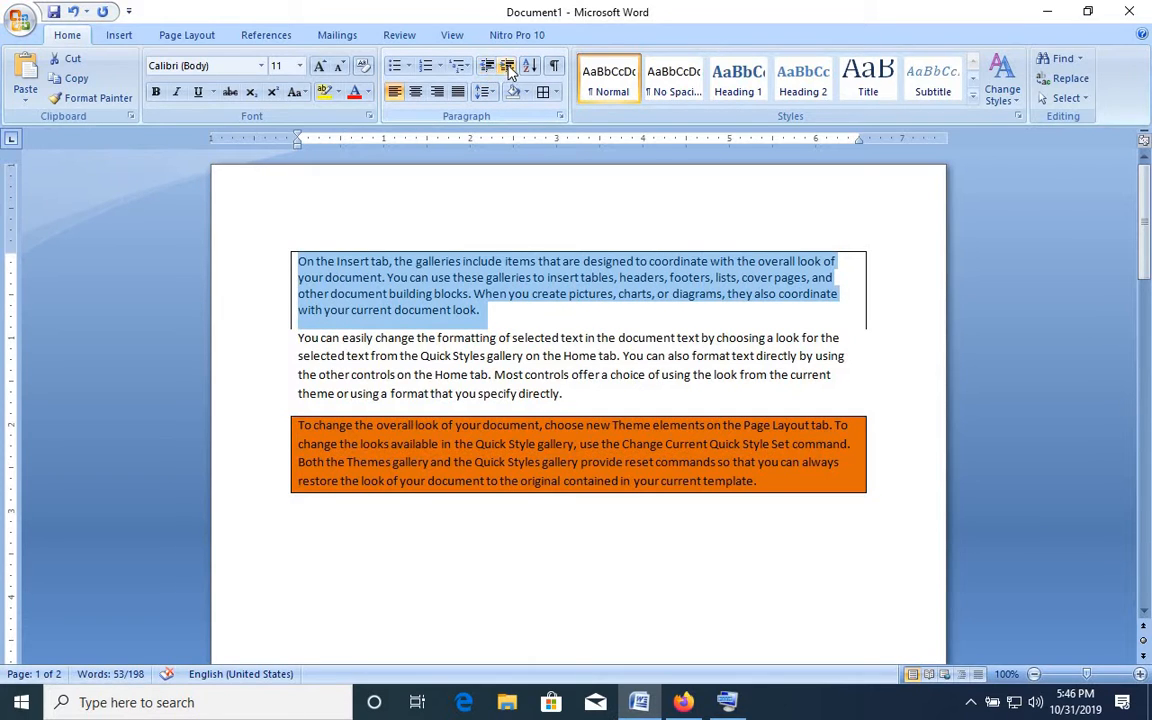
Increase the first paragraph's left indent by seven levels, to 3.5 inches
click(508, 66)
click(508, 66)
click(508, 66)
click(508, 66)
click(508, 66)
click(508, 66)
click(508, 66)
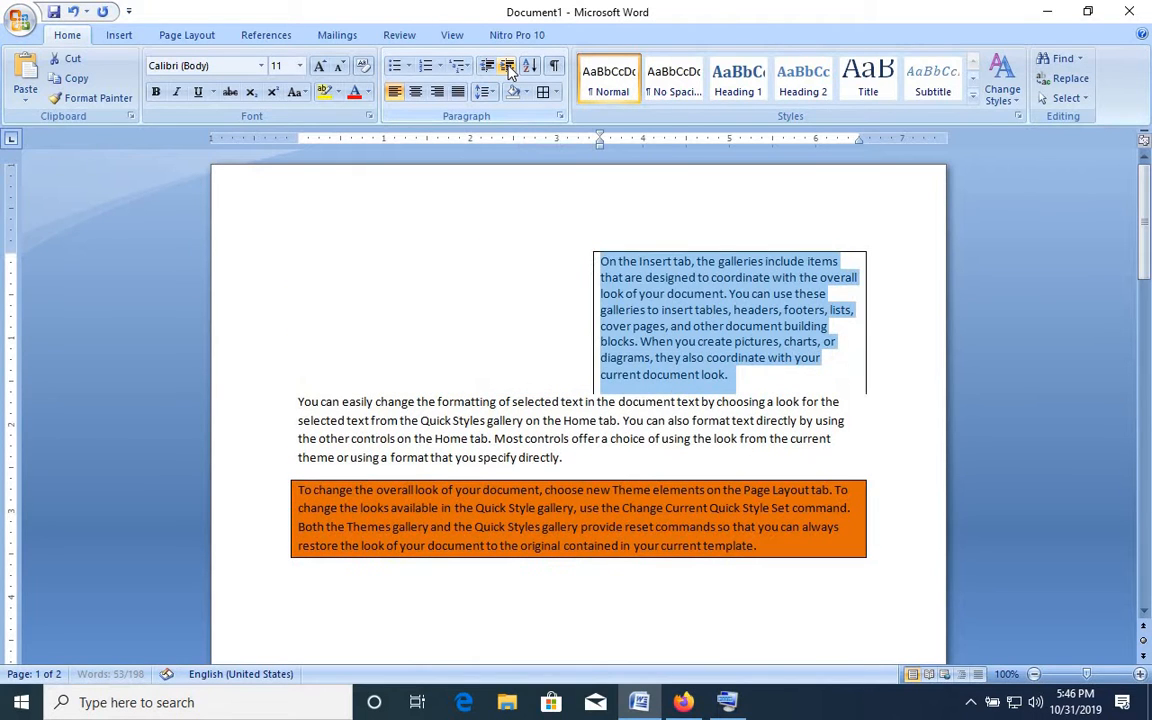
Decrease the first paragraph's indent by seven levels, back to the left margin
click(487, 66)
click(487, 66)
click(487, 66)
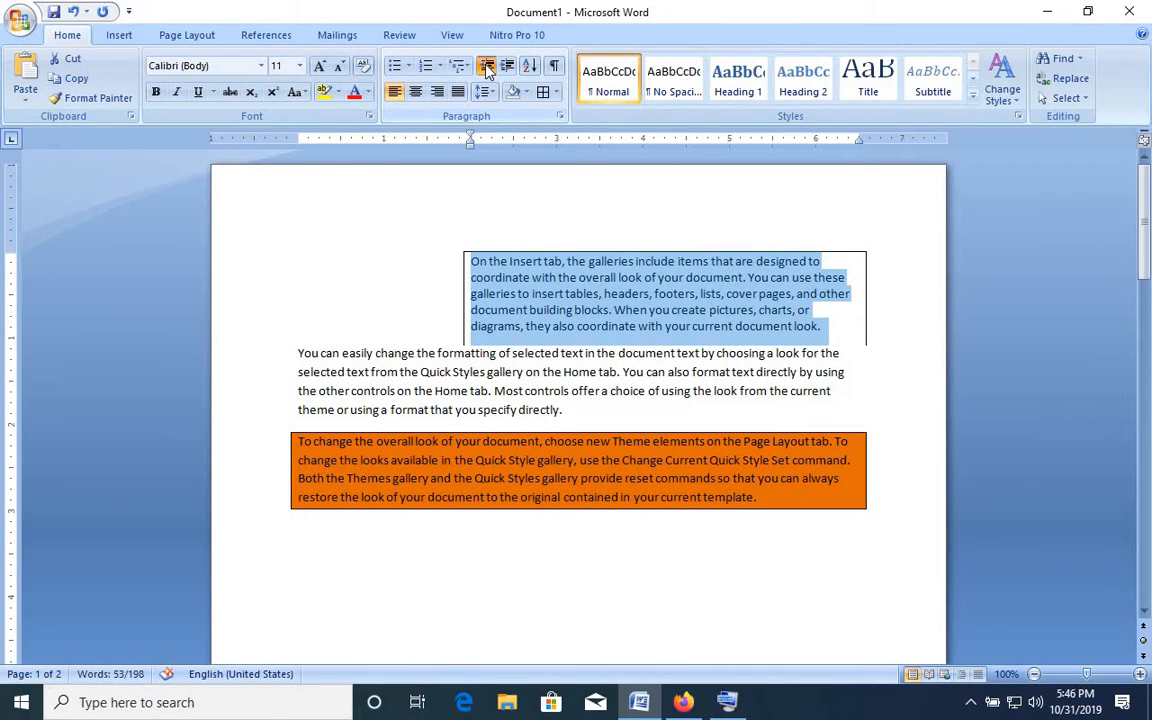
click(487, 66)
click(487, 66)
click(487, 66)
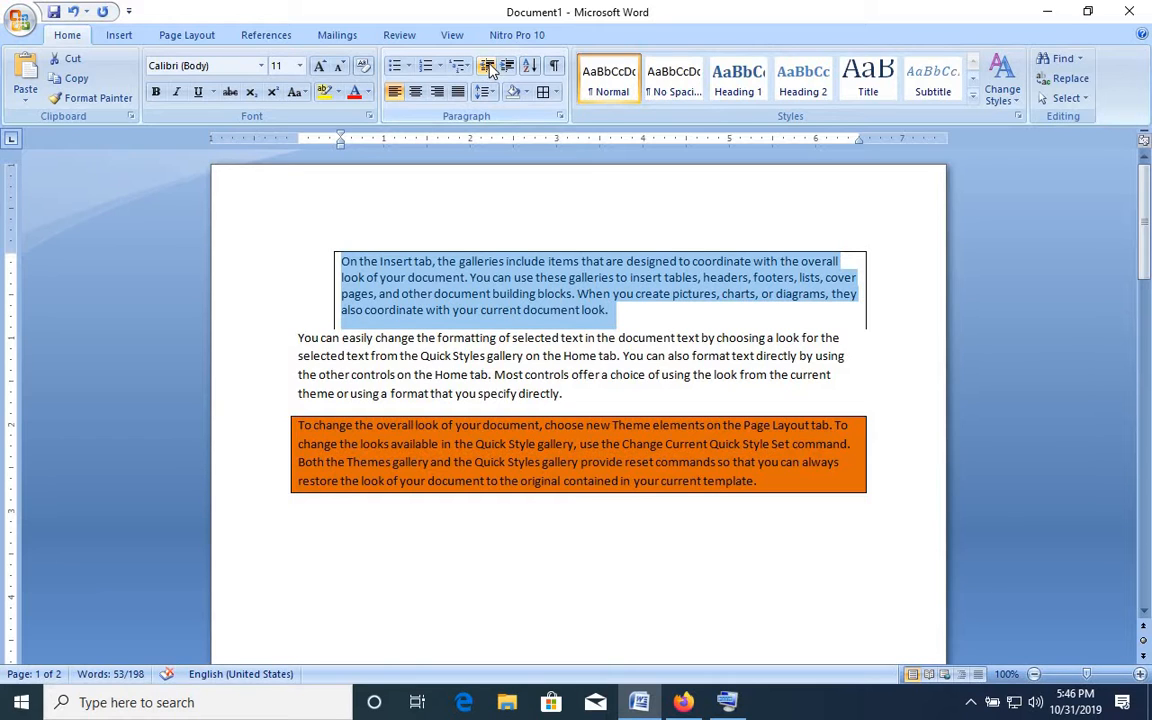
click(487, 66)
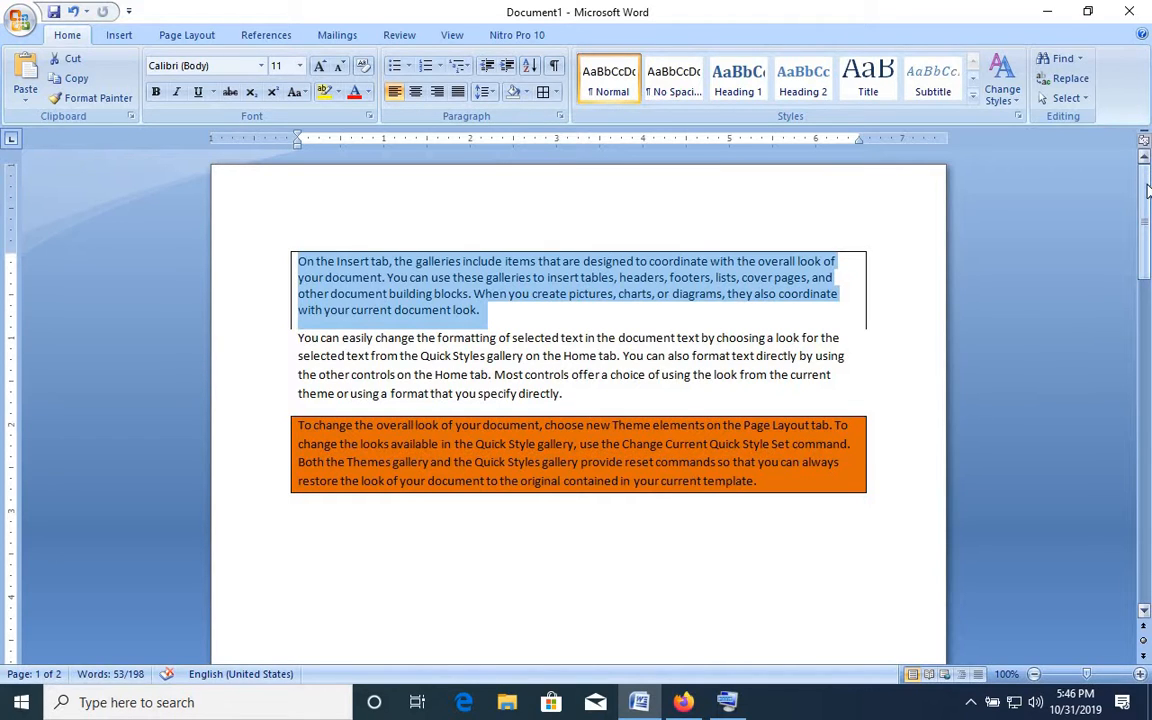
Write Lundi and Mardi on separate lines below the orange-shaded paragraph
drag(1147, 190, 1148, 240)
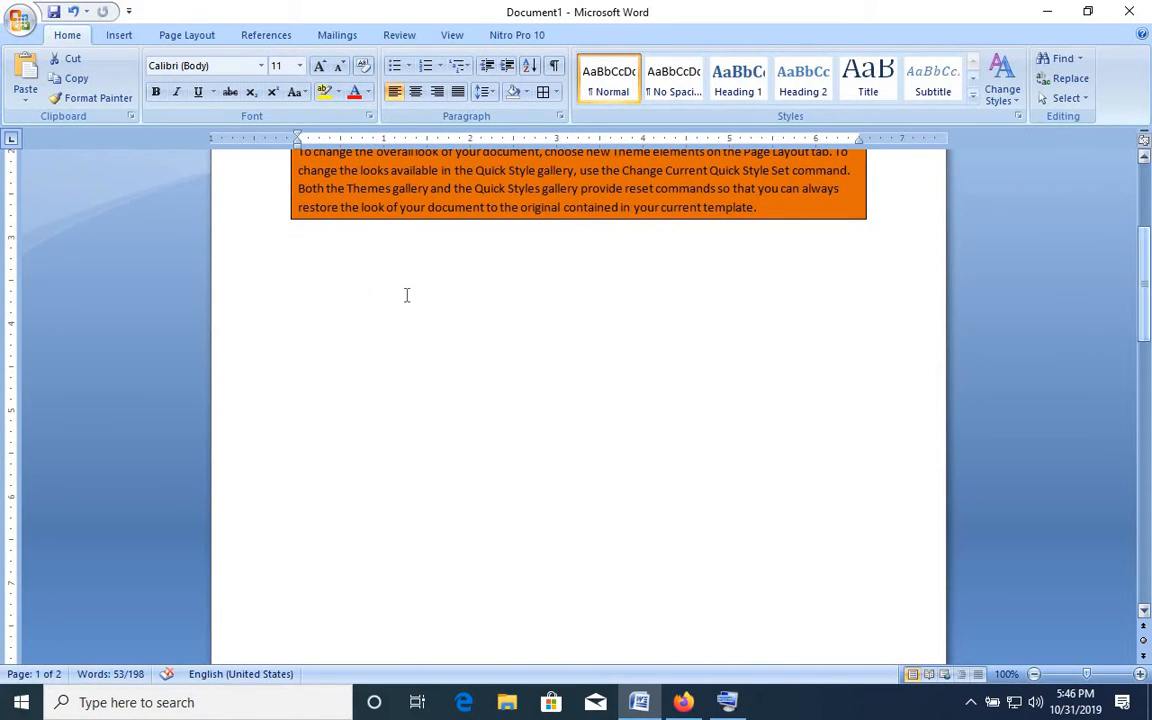
click(374, 344)
text(Lundi)
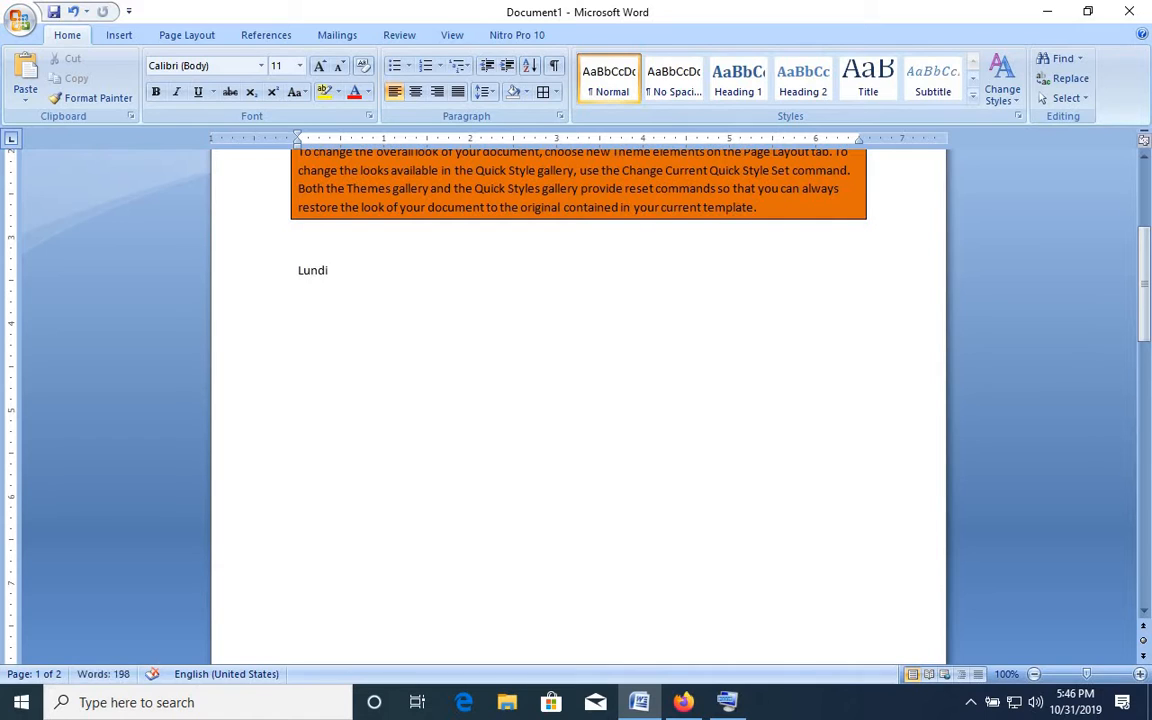
key(Return)
text(MA)
key(BackSpace)
text(ardi)
key(Return)
Add Mercredi, Jeudi and Vendredi on separate lines under Mardi
text(Me)
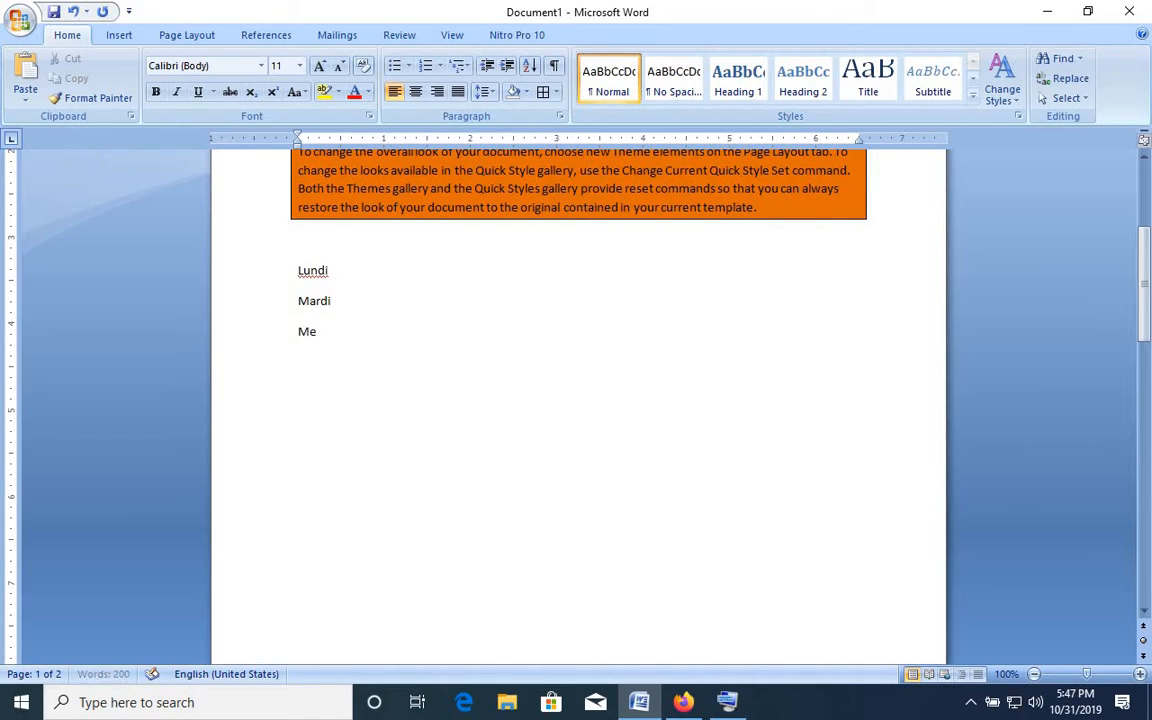
text(rcerdi)
key(BackSpace)
key(BackSpace)
text(reedi)
key(BackSpace)
key(BackSpace)
key(BackSpace)
text(di)
key(Return)
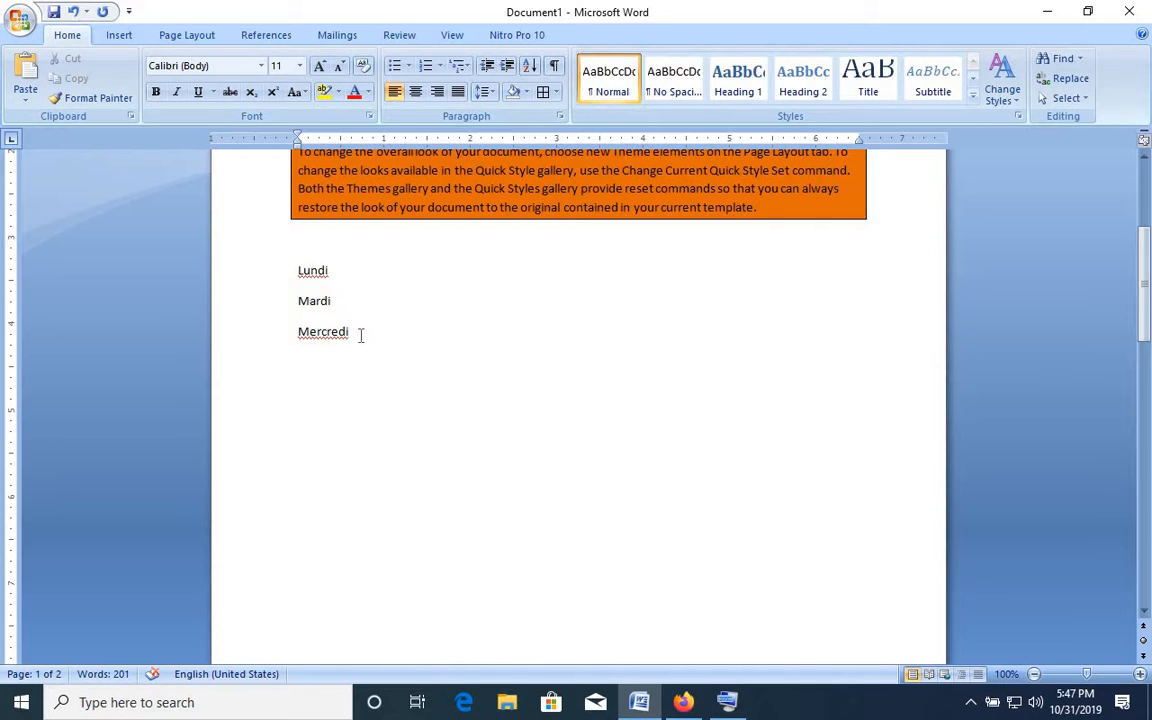
text(Jeudi)
key(Return)
text(Vendredi)
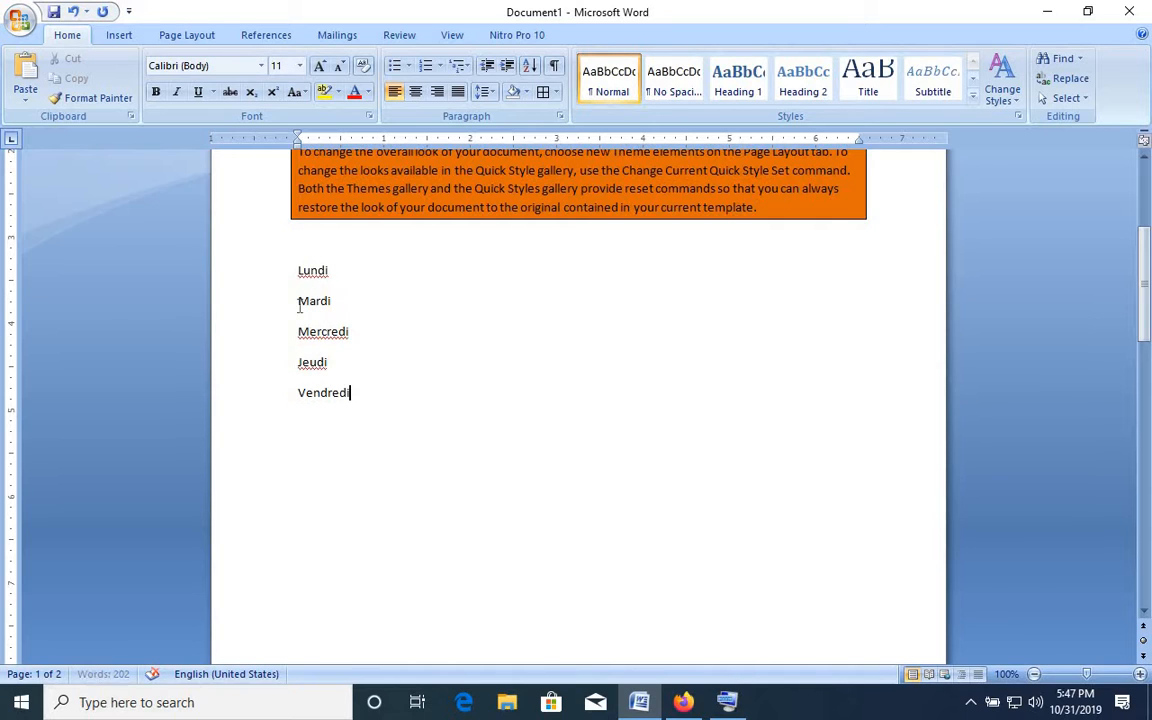
Sort the five weekday lines by paragraph text in ascending order with no header row, and clear the selection
drag(352, 392, 298, 268)
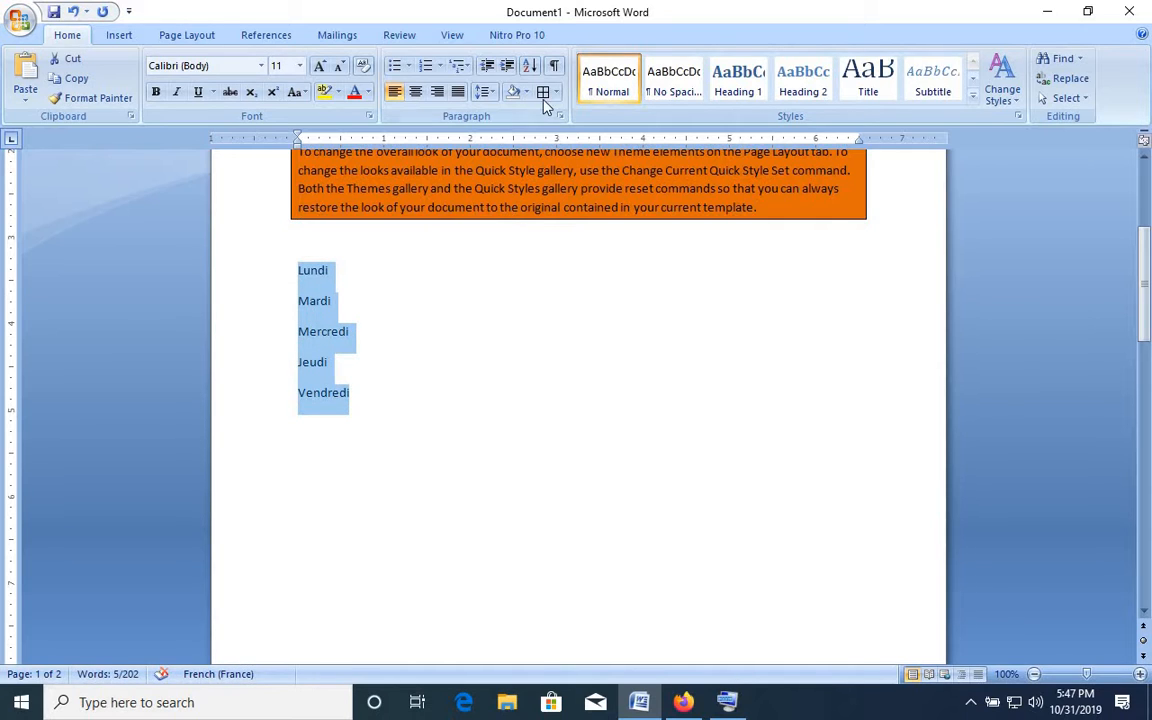
click(529, 65)
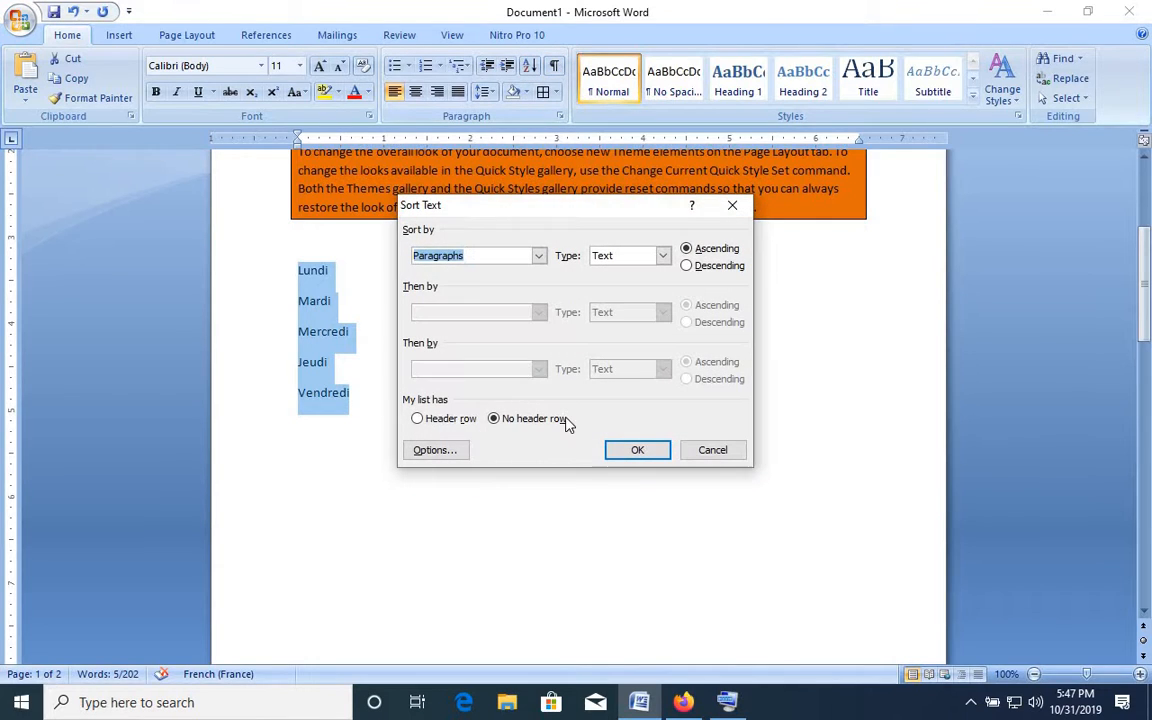
click(617, 452)
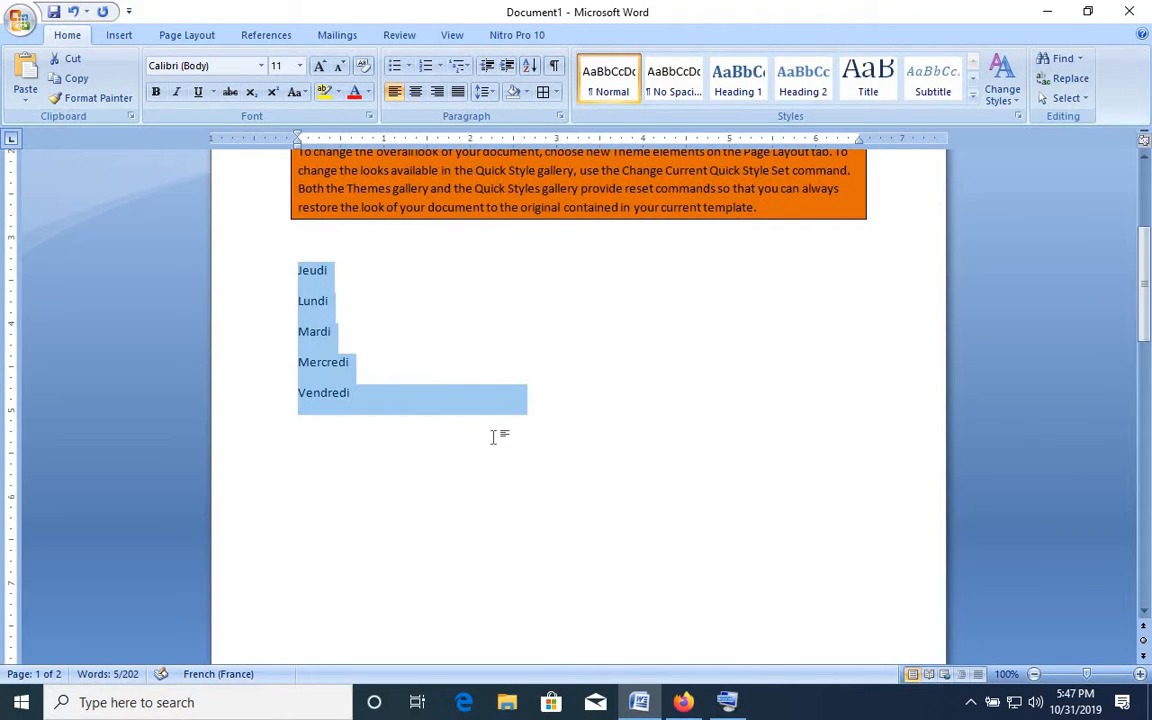
click(496, 432)
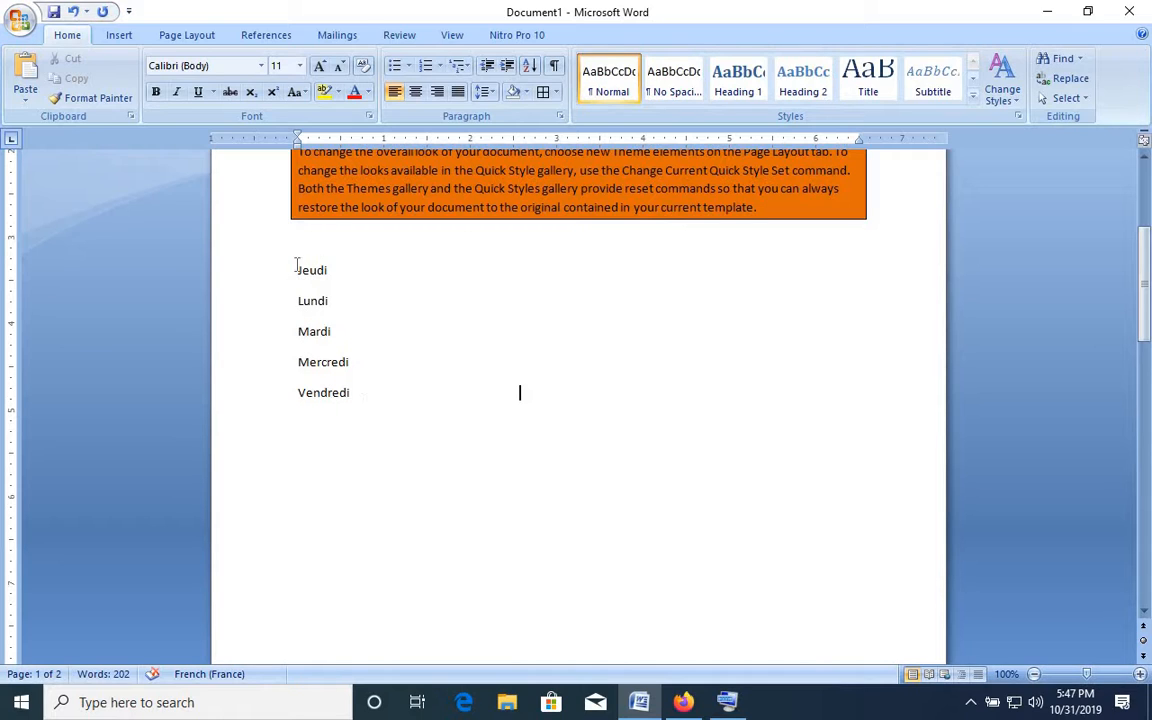
Select the five weekday lines from Jeudi to Vendredi for sorting
drag(293, 270, 373, 398)
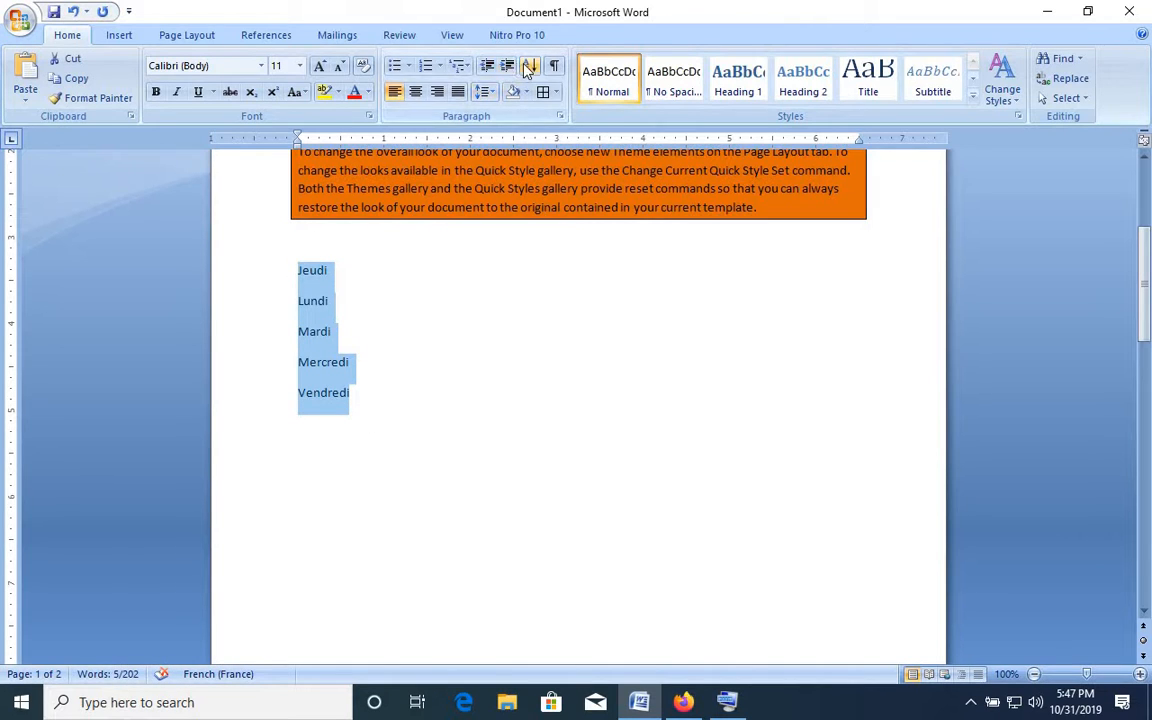